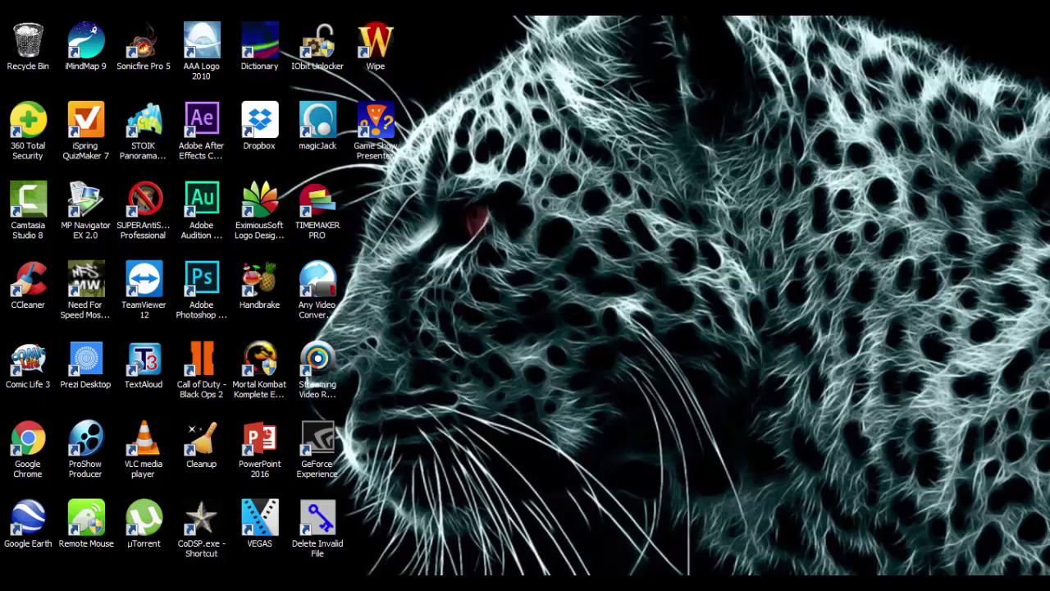
# Switch to Presentation1.pptx in PowerPoint and display the list of objects on slide 1.
pyautogui.hotkey('alt', 'Tab')
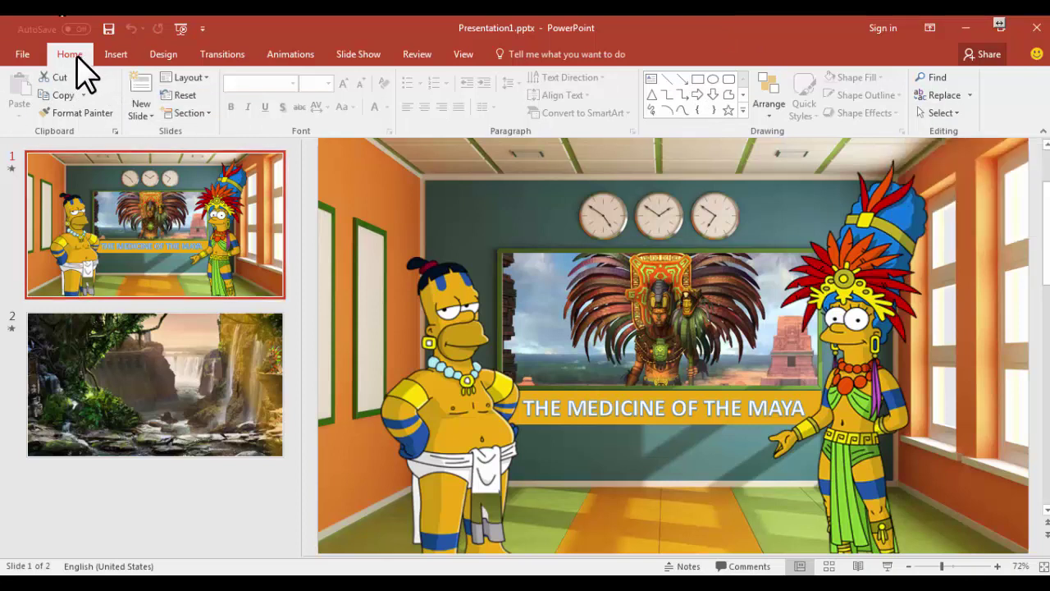
pyautogui.click(938, 113)
pyautogui.click(944, 169)
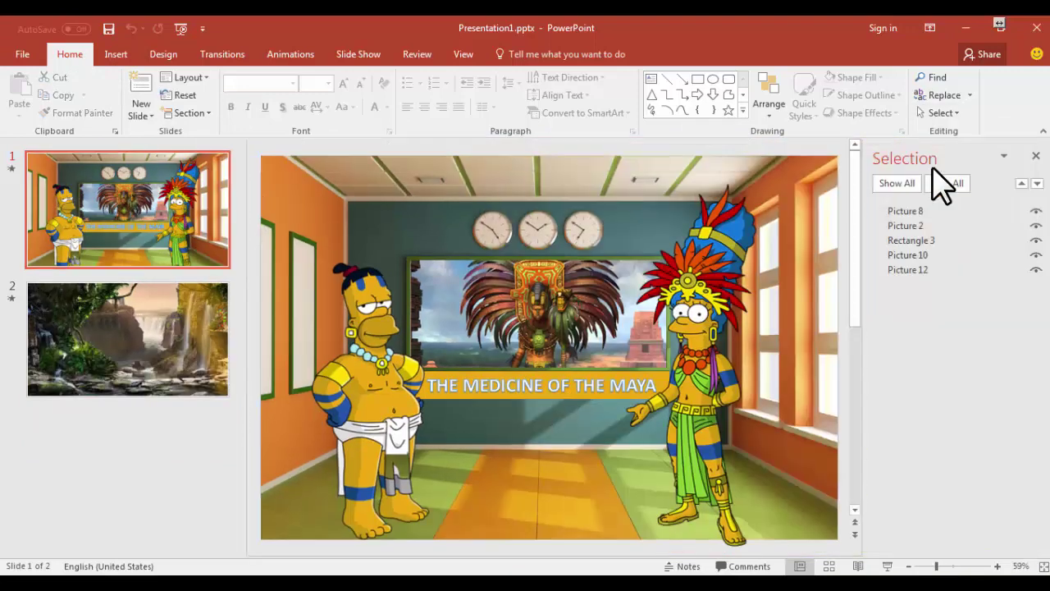
# Examine which slide 1 element each entry in the object list stands for, selecting the pictures and Rectangle 3 in turn.
pyautogui.click(907, 212)
pyautogui.click(909, 226)
pyautogui.click(913, 240)
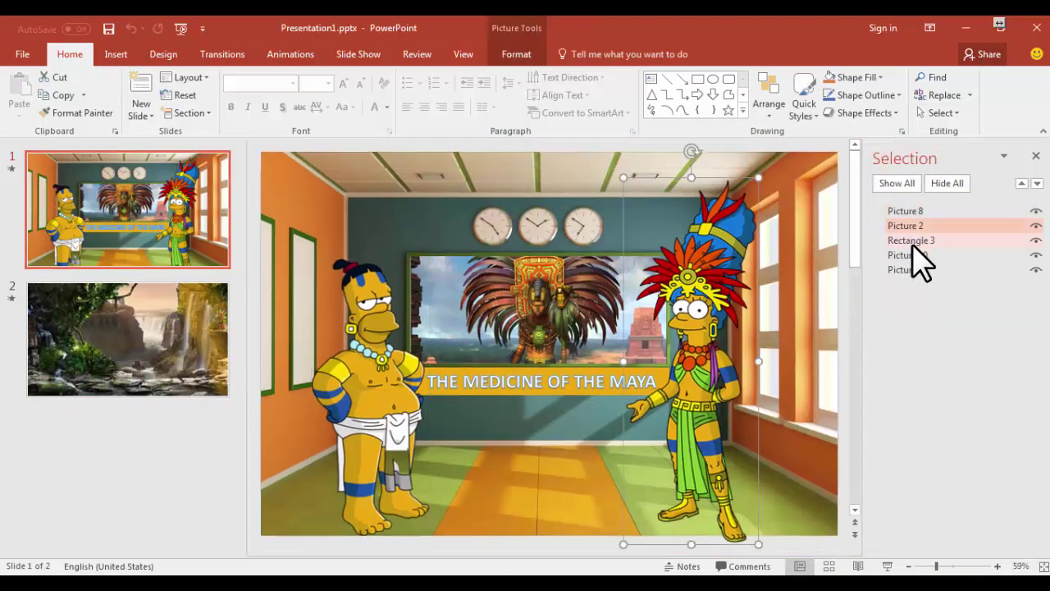
pyautogui.click(913, 255)
pyautogui.click(909, 267)
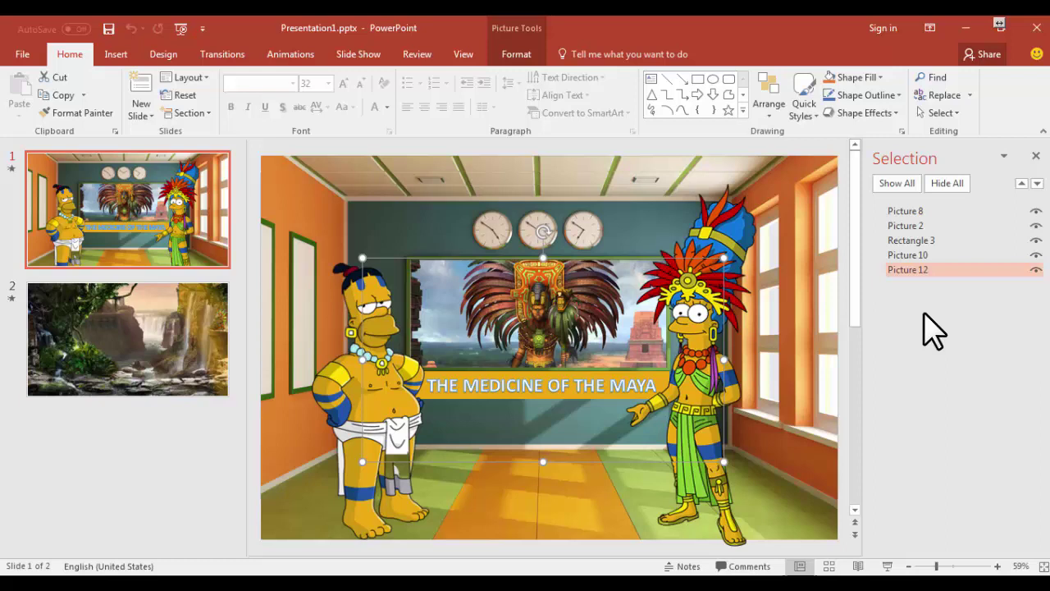
pyautogui.click(912, 212)
pyautogui.click(906, 227)
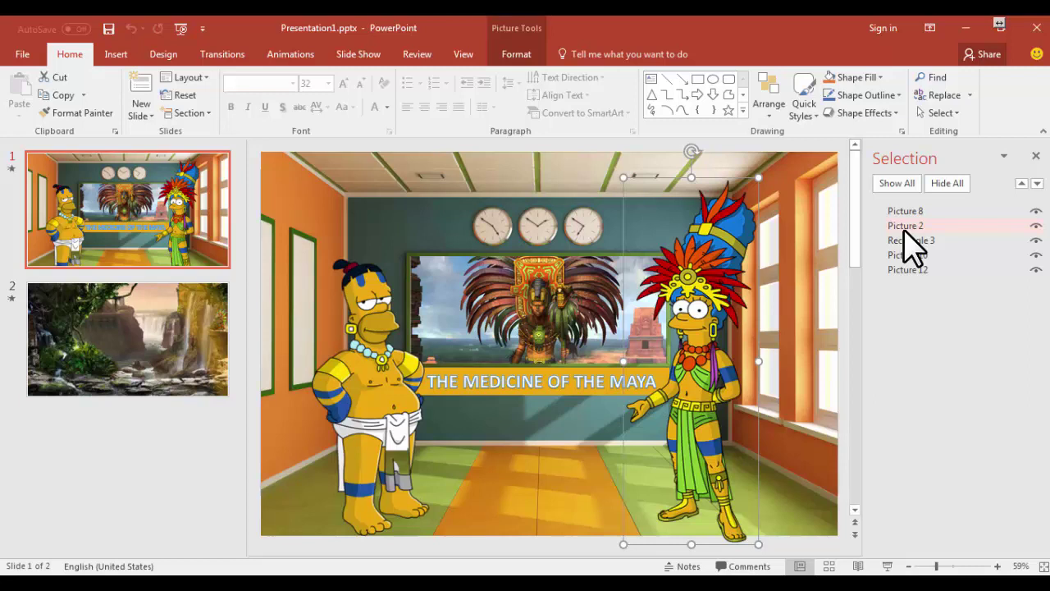
pyautogui.click(911, 240)
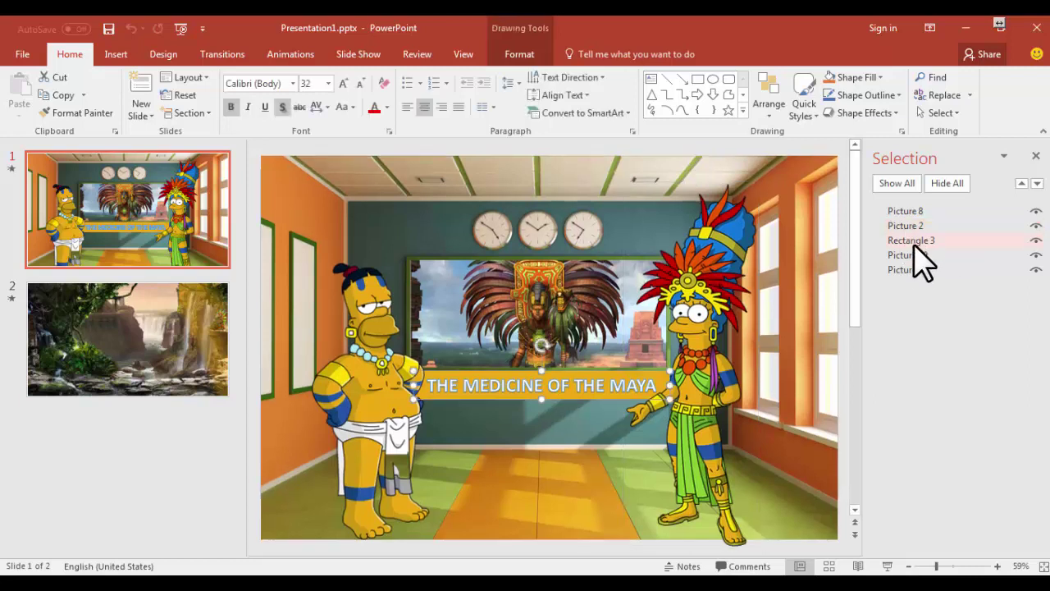
pyautogui.click(916, 255)
# Hide all five objects on slide 1 one by one, from Picture 12 up to Picture 8.
pyautogui.click(1036, 270)
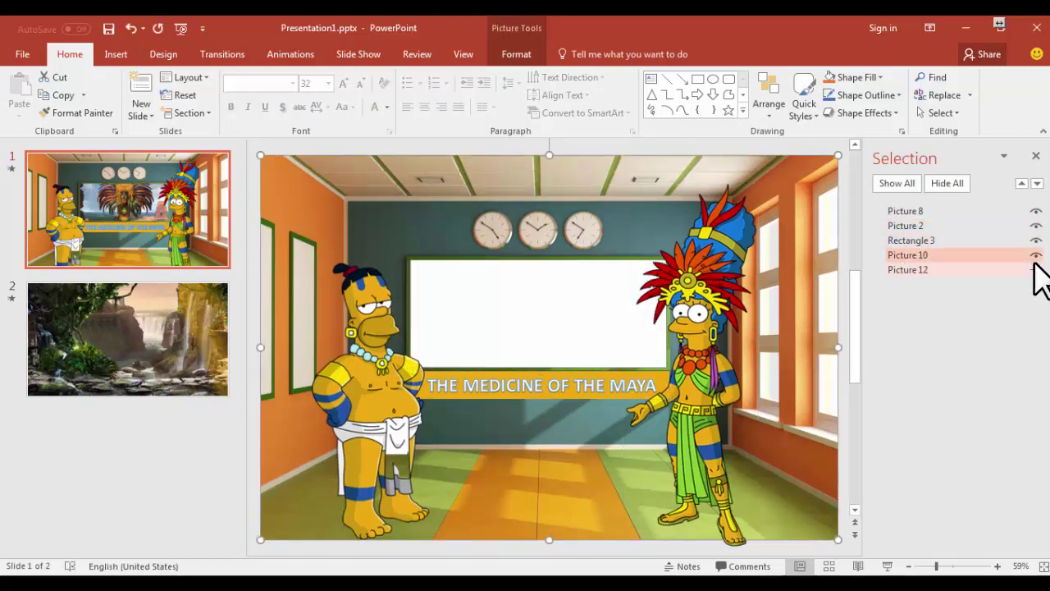
pyautogui.click(1035, 255)
pyautogui.click(1035, 241)
pyautogui.click(1036, 225)
pyautogui.click(1035, 210)
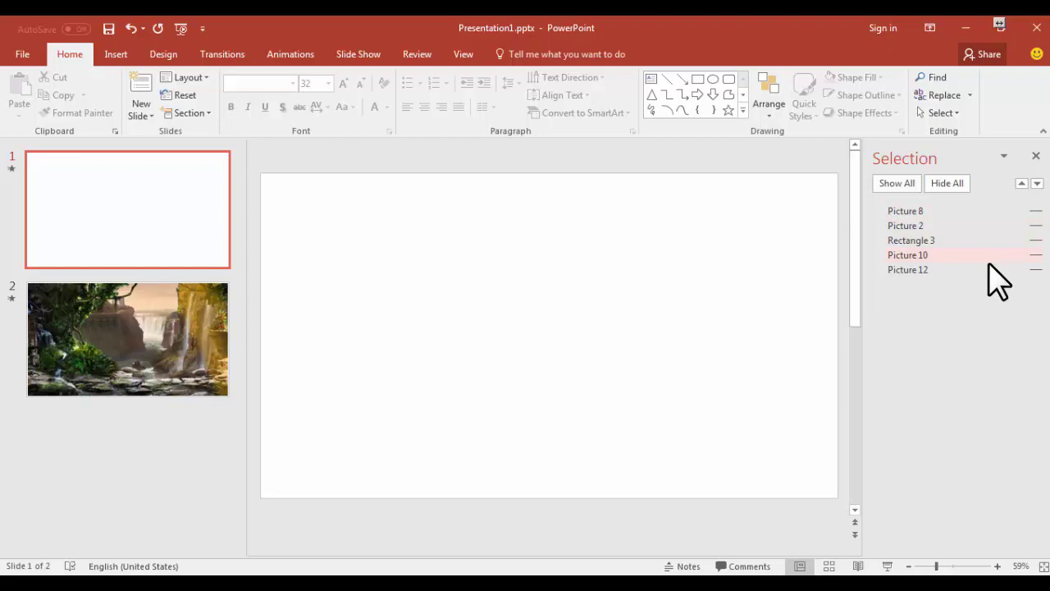
# Show Picture 12 alone, Picture 10 alone, and finally both pictures together on slide 1.
pyautogui.click(1034, 271)
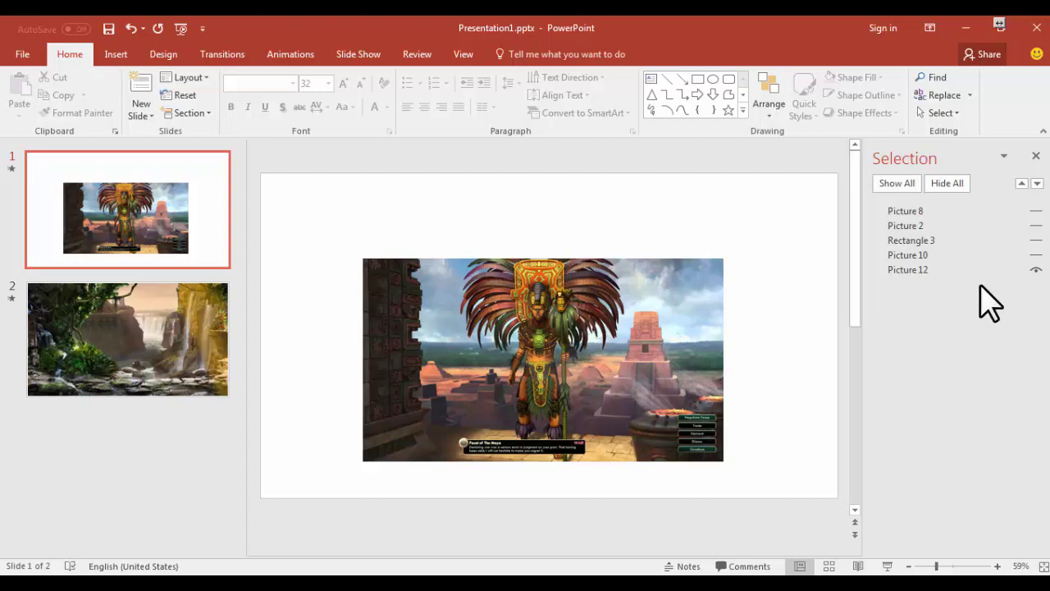
pyautogui.click(1036, 269)
pyautogui.click(1036, 255)
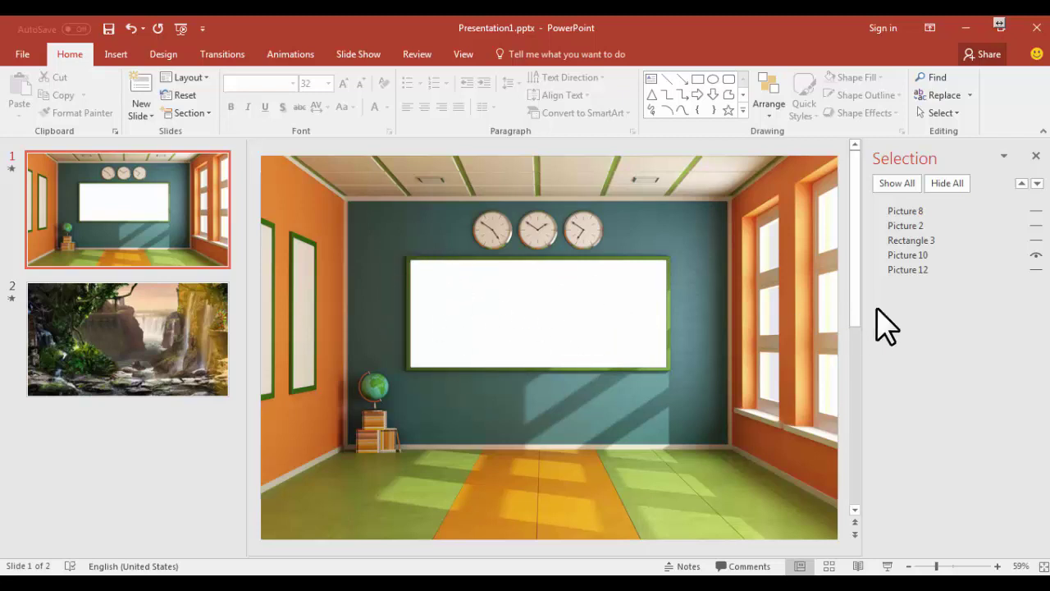
pyautogui.click(1035, 256)
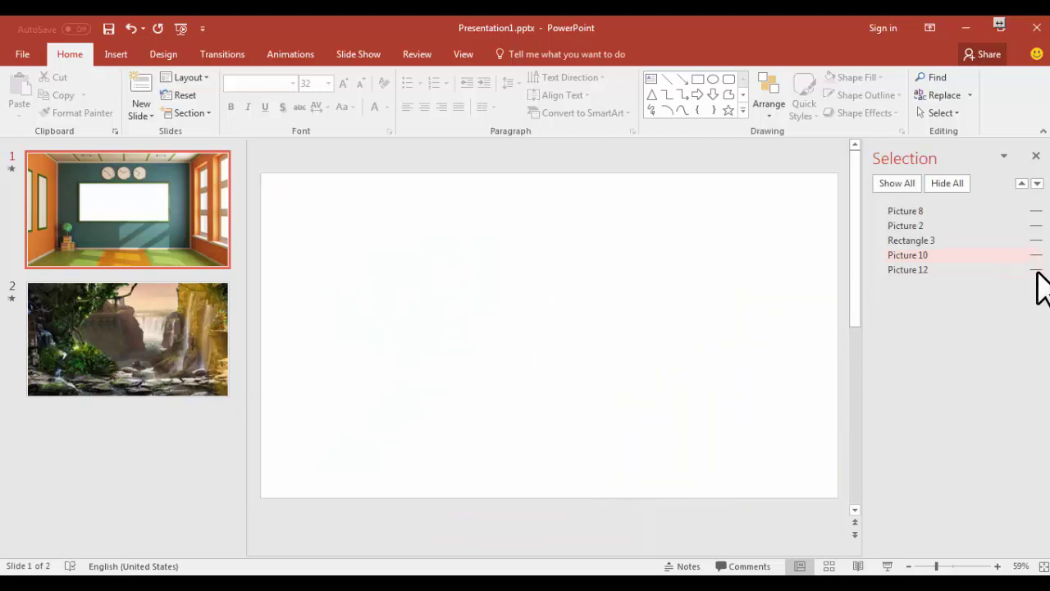
pyautogui.click(1036, 270)
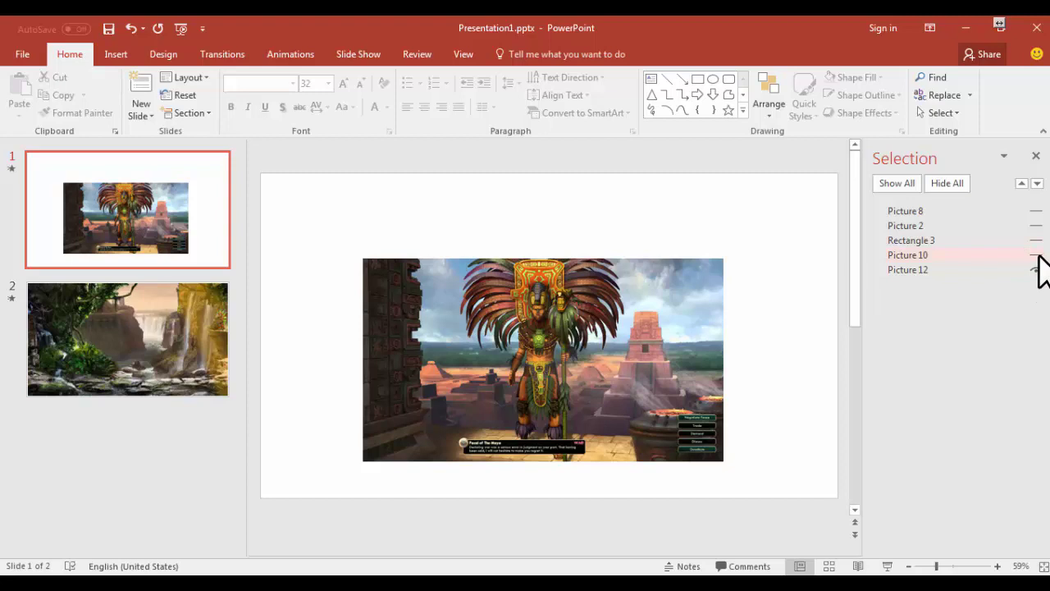
pyautogui.click(1036, 255)
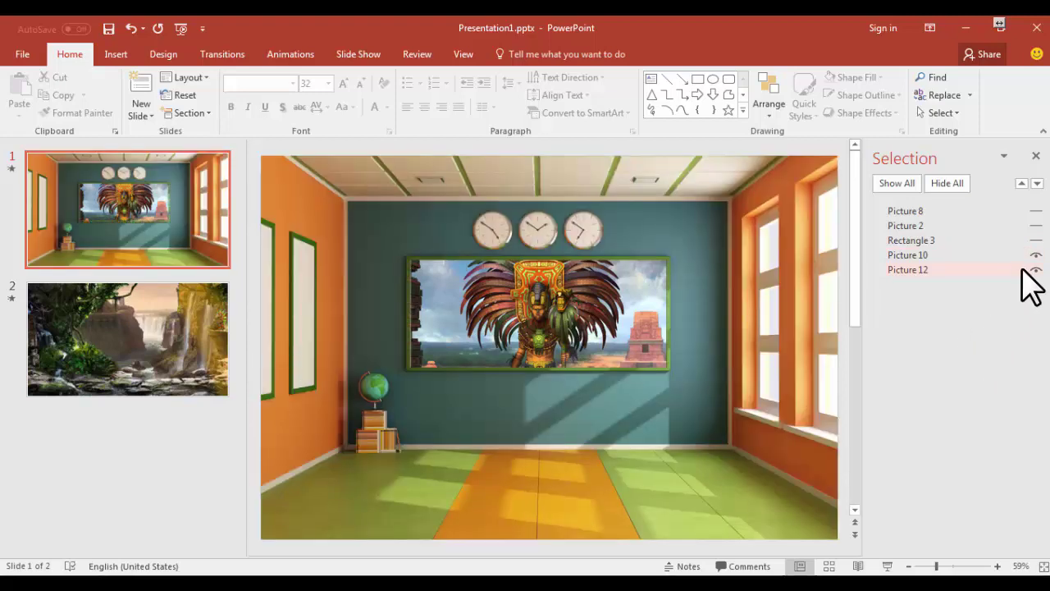
# Try to move the classroom picture (Picture 10), and add Picture 12 to the selection and remove it again.
pyautogui.click(909, 256)
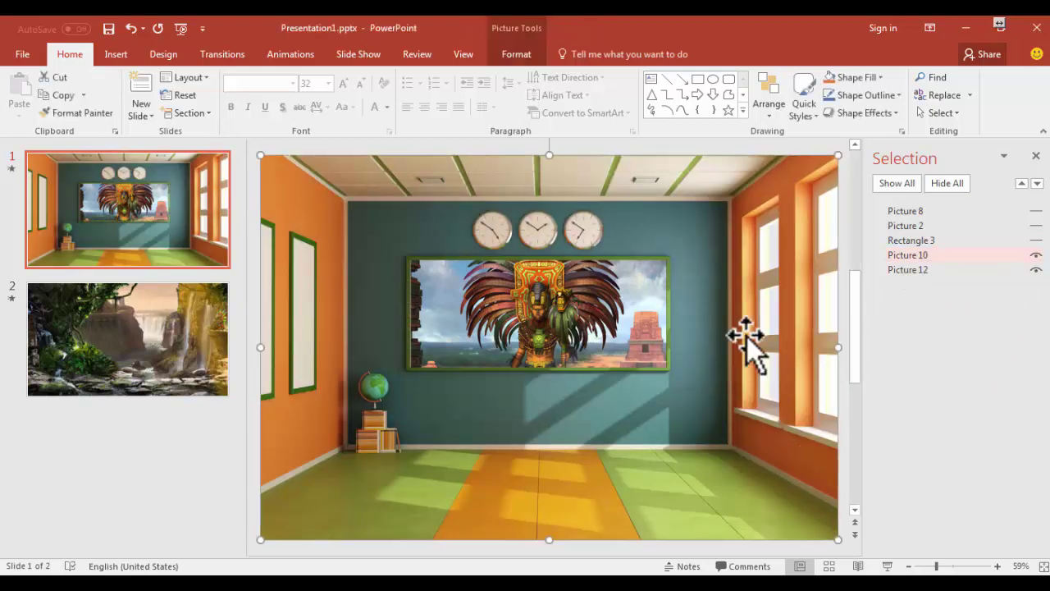
pyautogui.moveTo(502, 419)
pyautogui.mouseDown()
pyautogui.moveTo(467, 467)
pyautogui.moveTo(504, 498)
pyautogui.moveTo(598, 485)
pyautogui.moveTo(637, 420)
pyautogui.moveTo(572, 375)
pyautogui.moveTo(481, 389)
pyautogui.moveTo(446, 441)
pyautogui.moveTo(464, 518)
pyautogui.moveTo(588, 541)
pyautogui.moveTo(612, 476)
pyautogui.moveTo(569, 424)
pyautogui.moveTo(516, 427)
pyautogui.mouseUp()
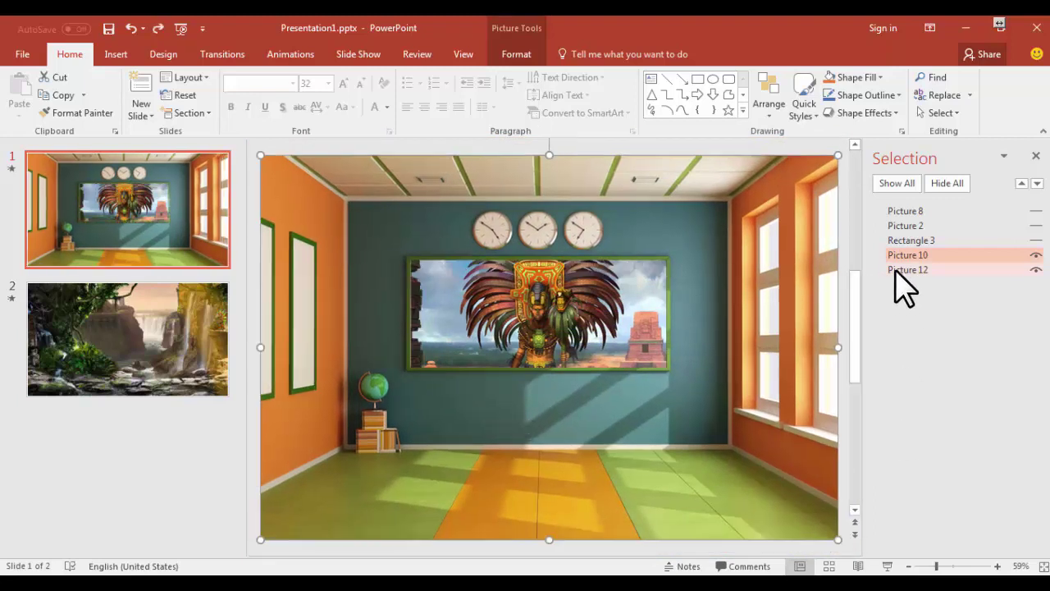
pyautogui.keyDown('ctrl'); pyautogui.click(902, 272); pyautogui.keyUp('ctrl')
pyautogui.keyDown('ctrl'); pyautogui.click(907, 270); pyautogui.keyUp('ctrl')
# Make Rectangle 3, Picture 2 and Picture 8 visible on slide 1.
pyautogui.click(1035, 241)
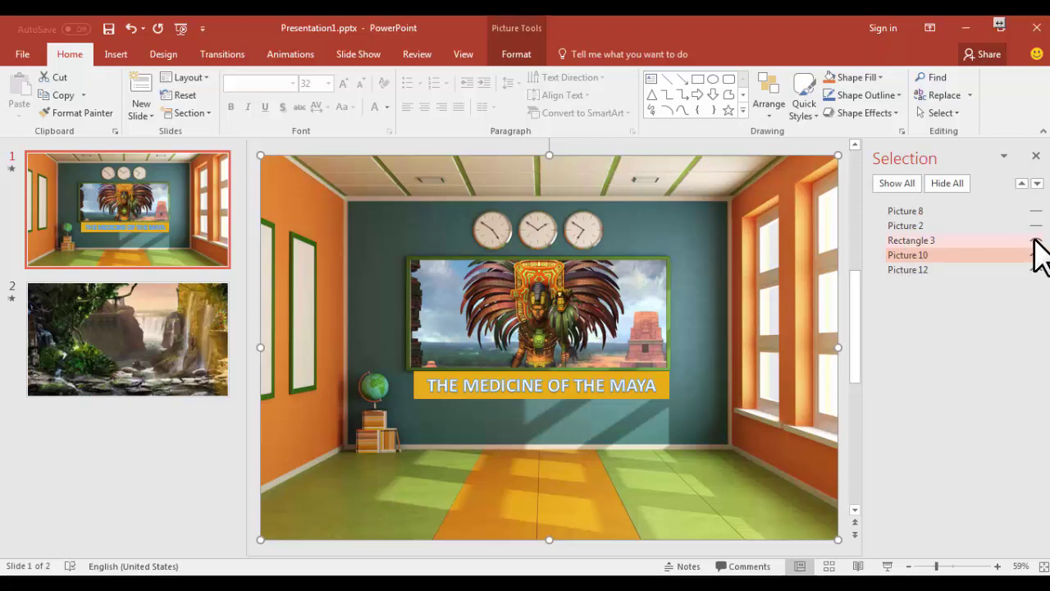
pyautogui.click(1036, 226)
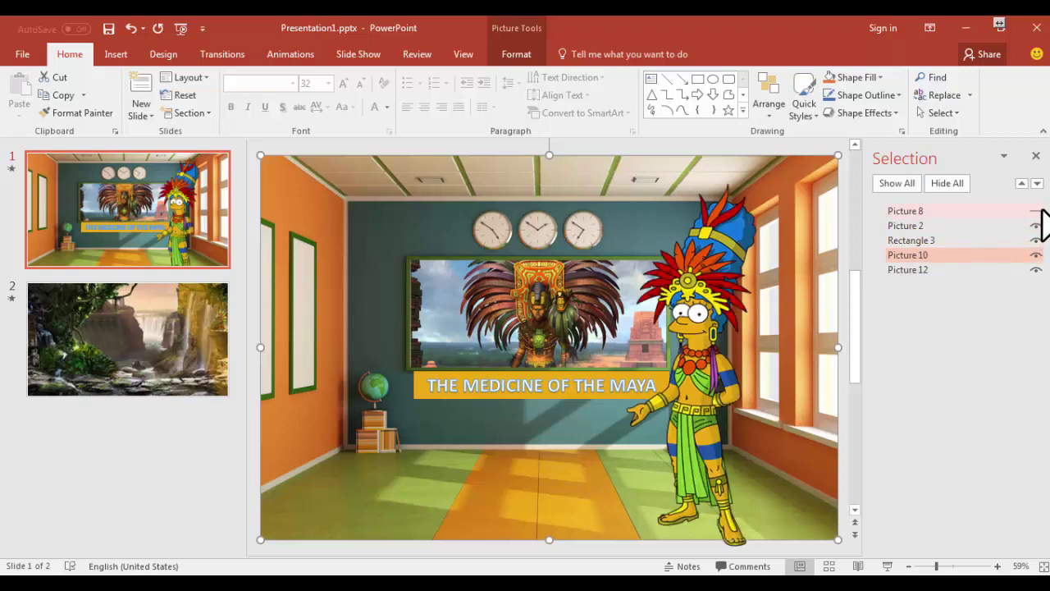
pyautogui.click(1036, 211)
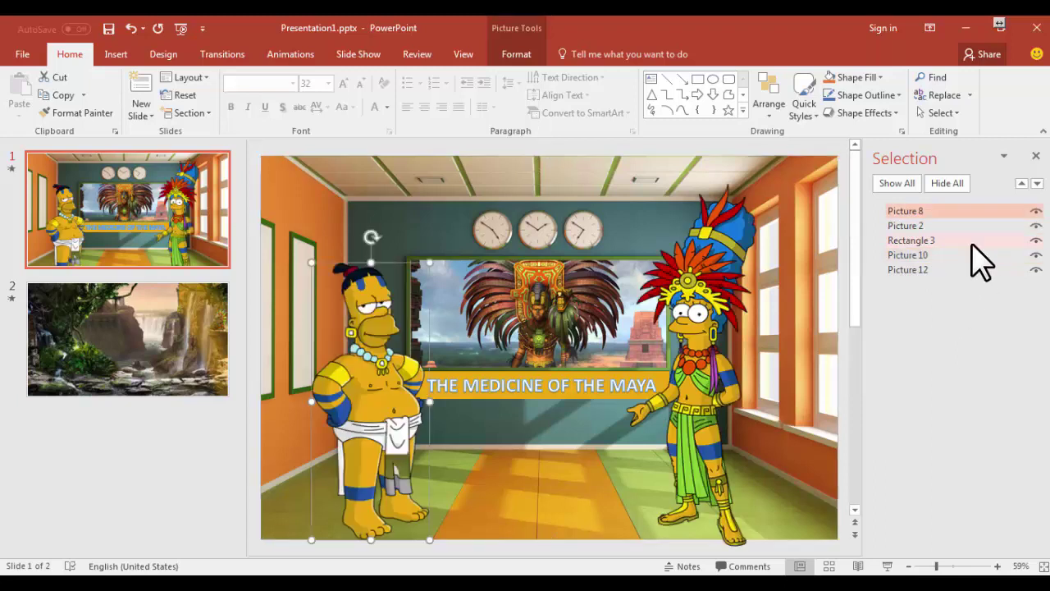
# Bring the title banner (Rectangle 3) in front of all other objects on slide 1.
pyautogui.click(943, 240)
pyautogui.moveTo(941, 231); pyautogui.dragTo(951, 211)
pyautogui.click(936, 240)
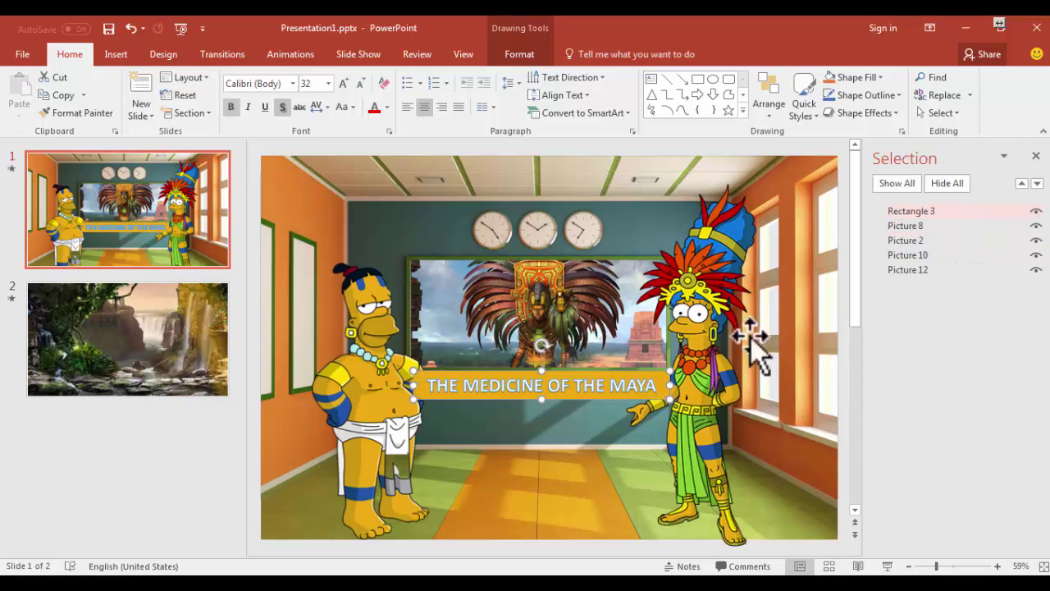
pyautogui.click(574, 441)
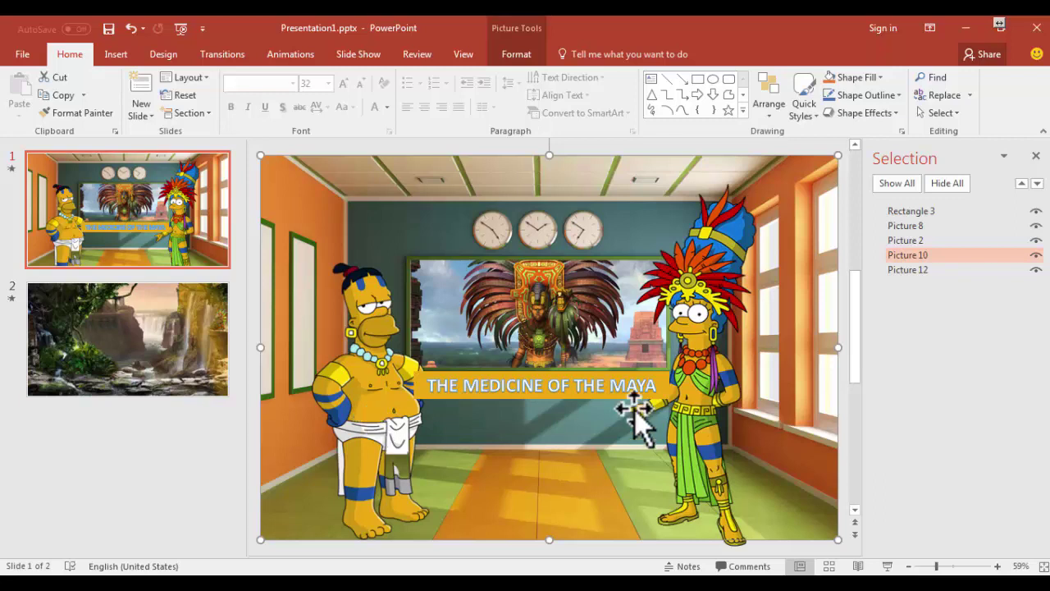
# Move the title banner (Rectangle 3) back directly behind Picture 2 in the stacking order and select Picture 2.
pyautogui.click(935, 212)
pyautogui.moveTo(935, 212); pyautogui.dragTo(938, 247)
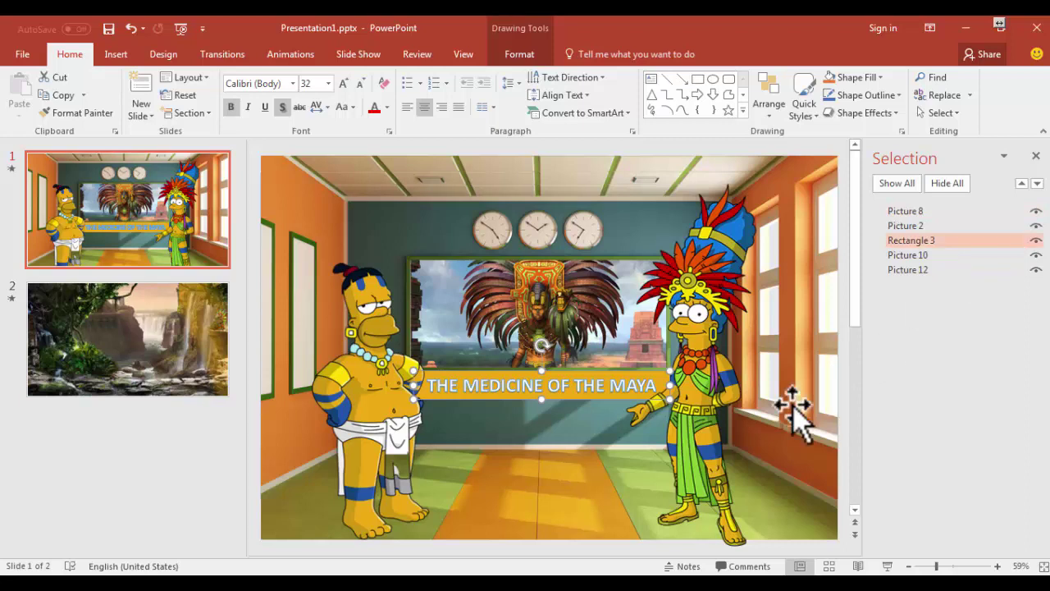
pyautogui.click(705, 435)
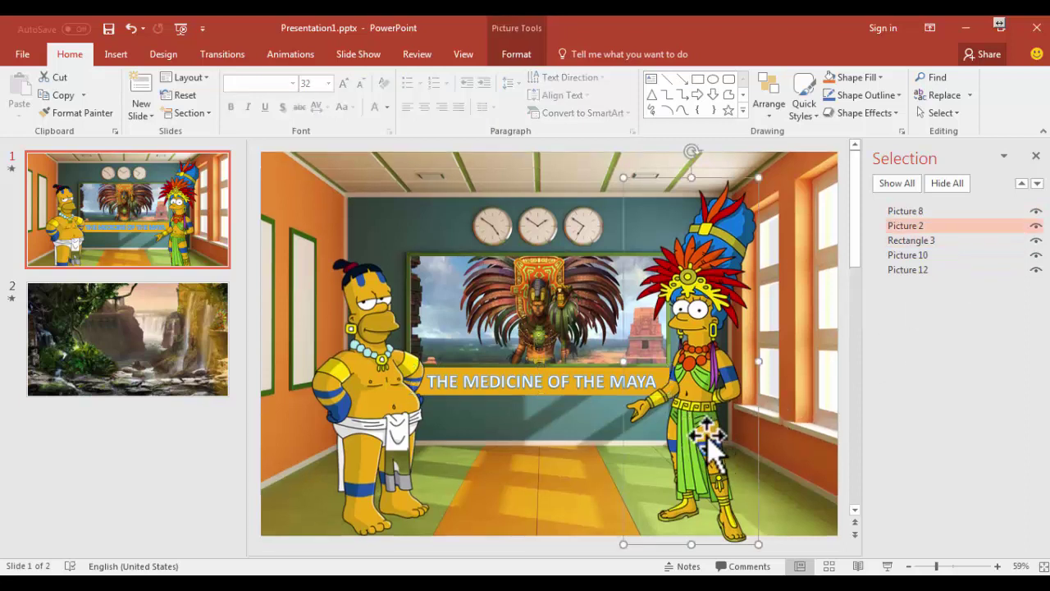
pyautogui.click(903, 227)
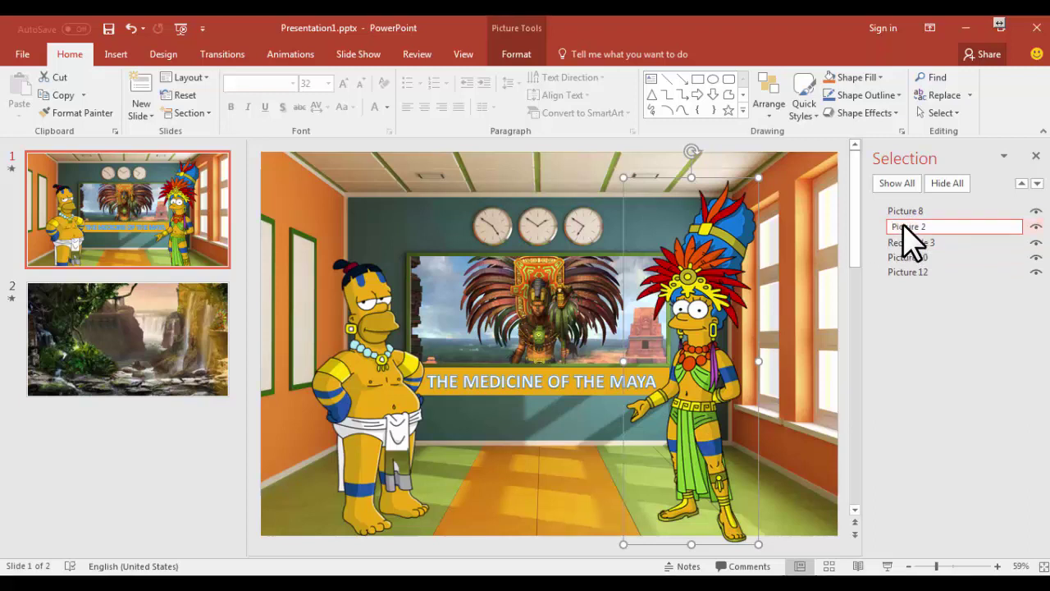
pyautogui.click(902, 243)
pyautogui.click(906, 224)
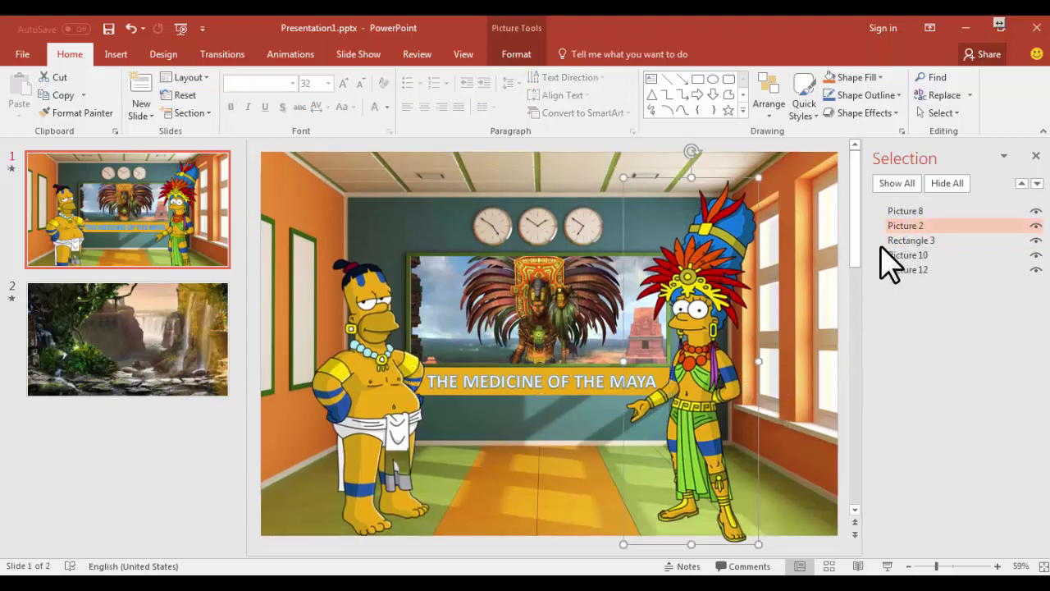
# Move the blue-haired figure (Picture 2) slightly to the right on slide 1.
pyautogui.moveTo(672, 402); pyautogui.dragTo(710, 395)
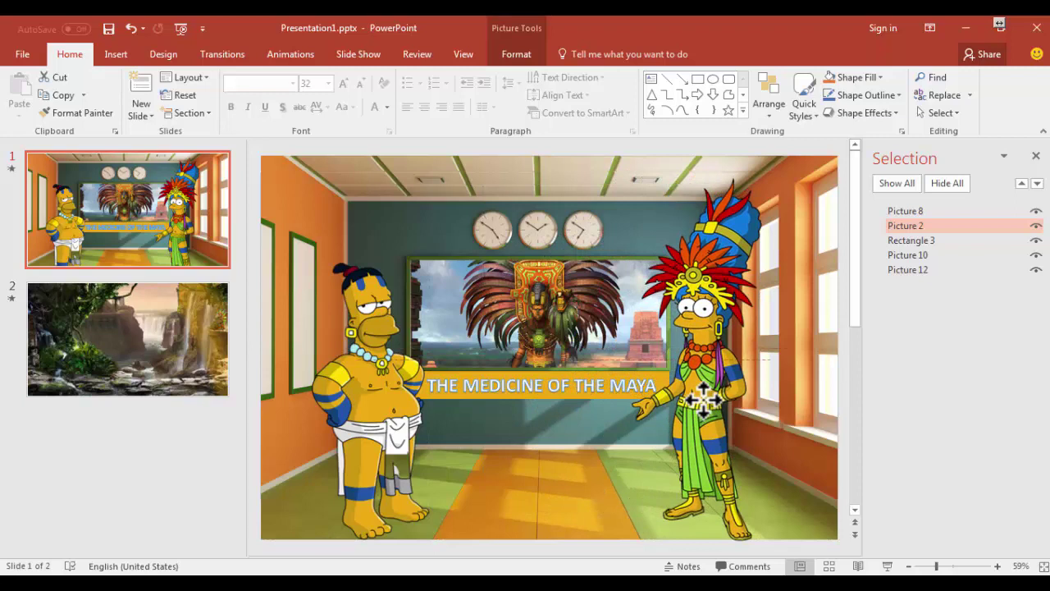
pyautogui.doubleClick(911, 226)
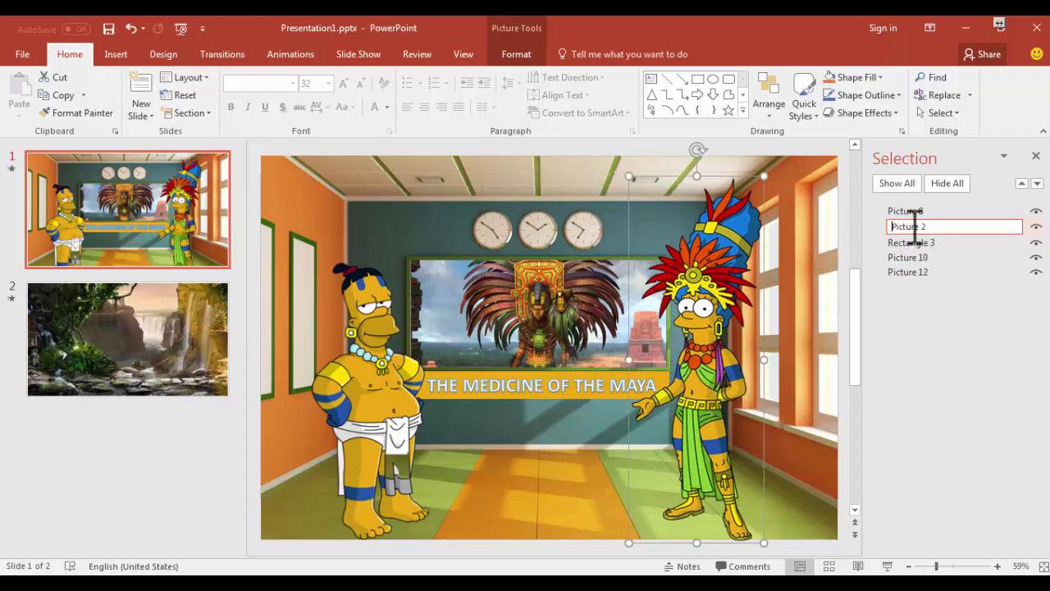
pyautogui.press('Return')
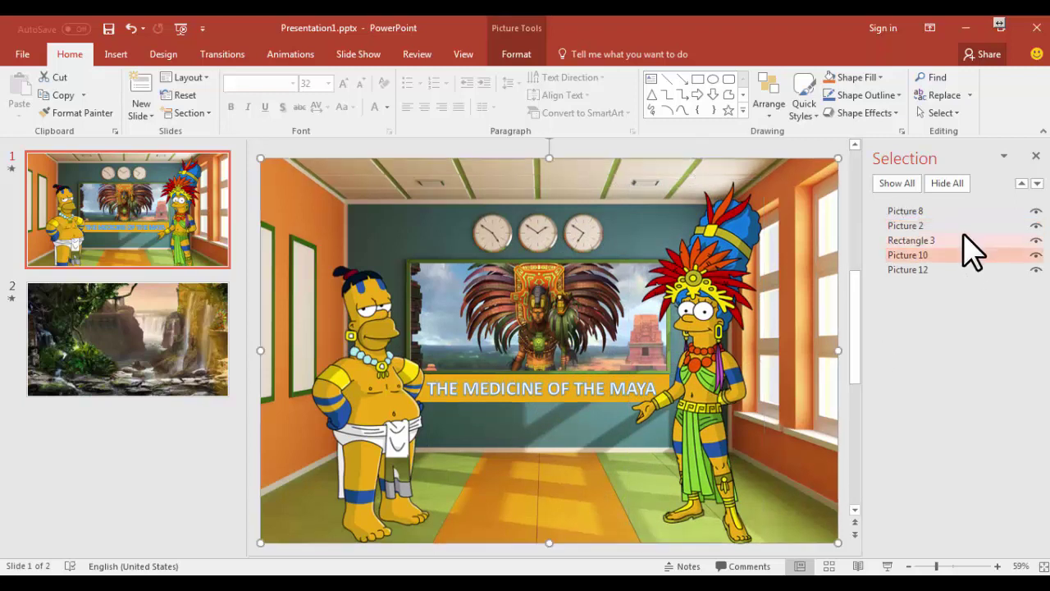
# Bring the blue-haired figure (Picture 2) in front of Picture 8 and move it slightly down.
pyautogui.moveTo(952, 228); pyautogui.dragTo(956, 211)
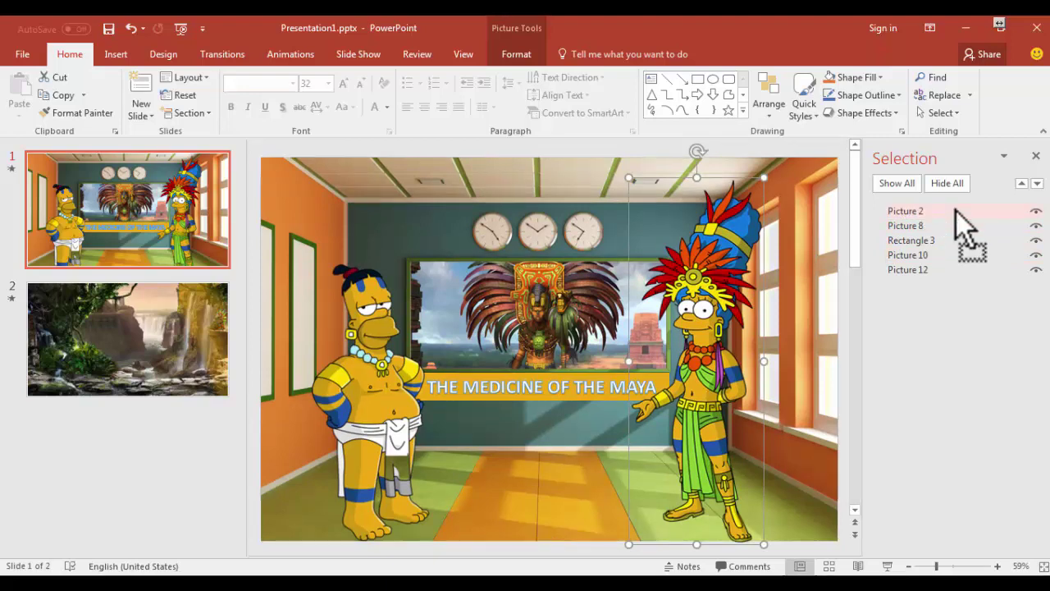
pyautogui.moveTo(714, 373)
pyautogui.mouseDown()
pyautogui.moveTo(361, 383)
pyautogui.moveTo(729, 380)
pyautogui.moveTo(714, 384)
pyautogui.mouseUp()
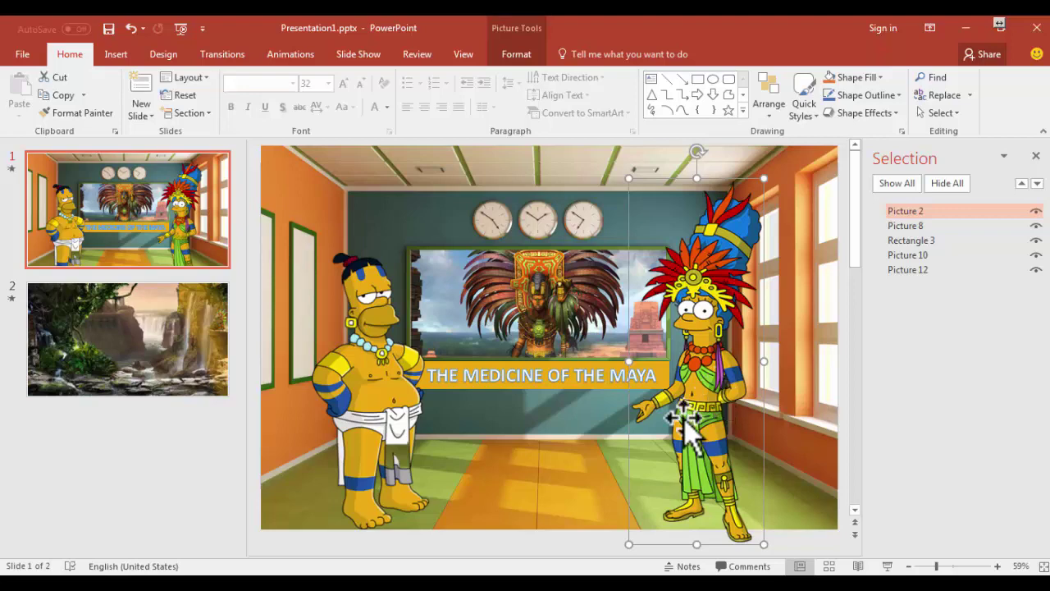
# Go to slide 2 and hide all five of its pictures one by one.
pyautogui.click(141, 358)
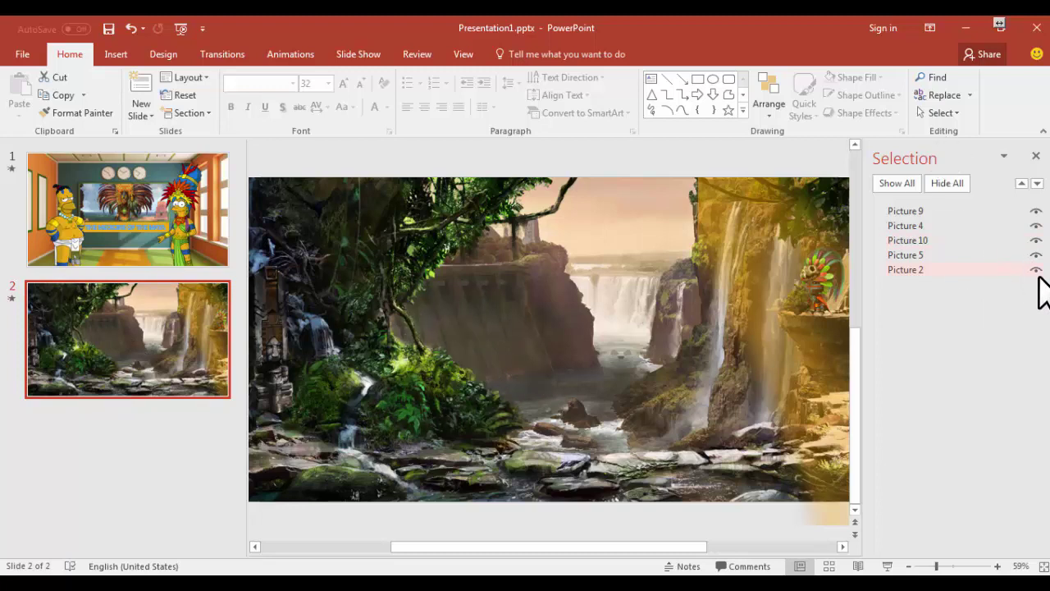
pyautogui.click(1035, 225)
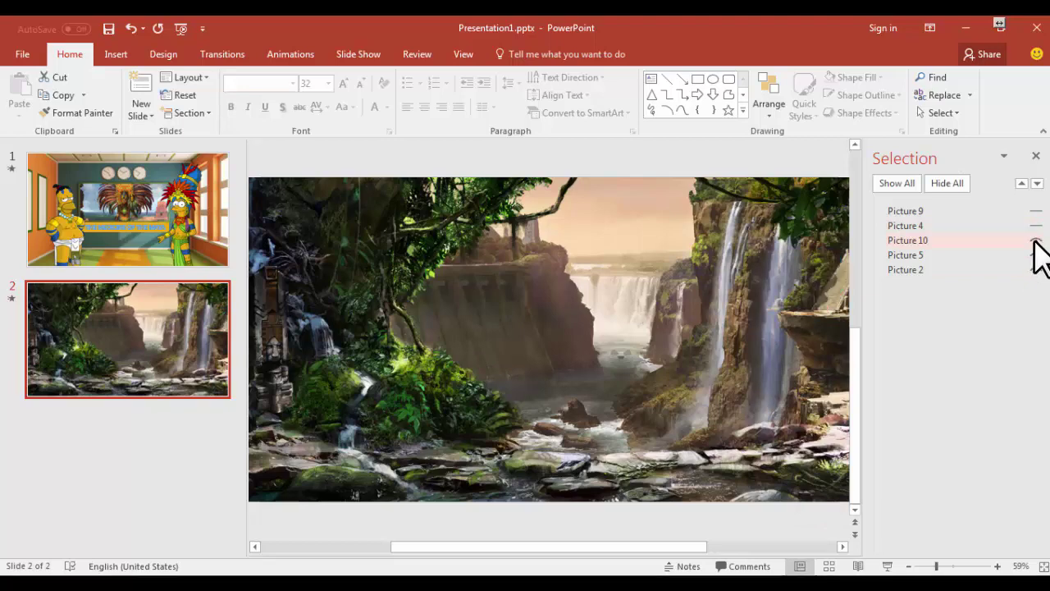
pyautogui.click(1036, 241)
pyautogui.click(1035, 255)
pyautogui.click(1036, 270)
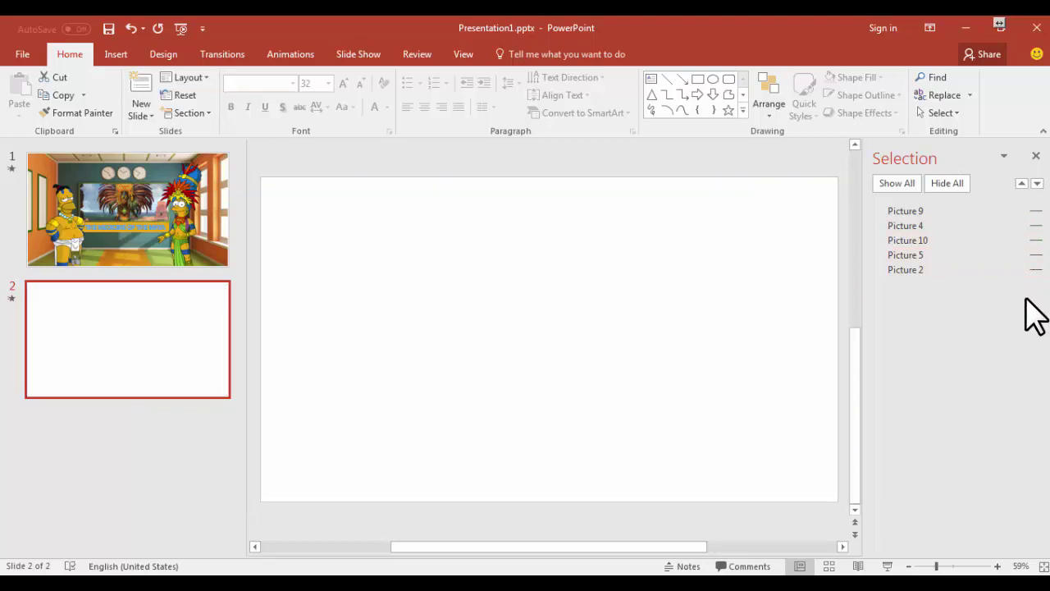
# Show all the hidden pictures on slide 2 again, from Picture 2 up to Picture 9.
pyautogui.click(917, 270)
pyautogui.click(919, 255)
pyautogui.click(923, 241)
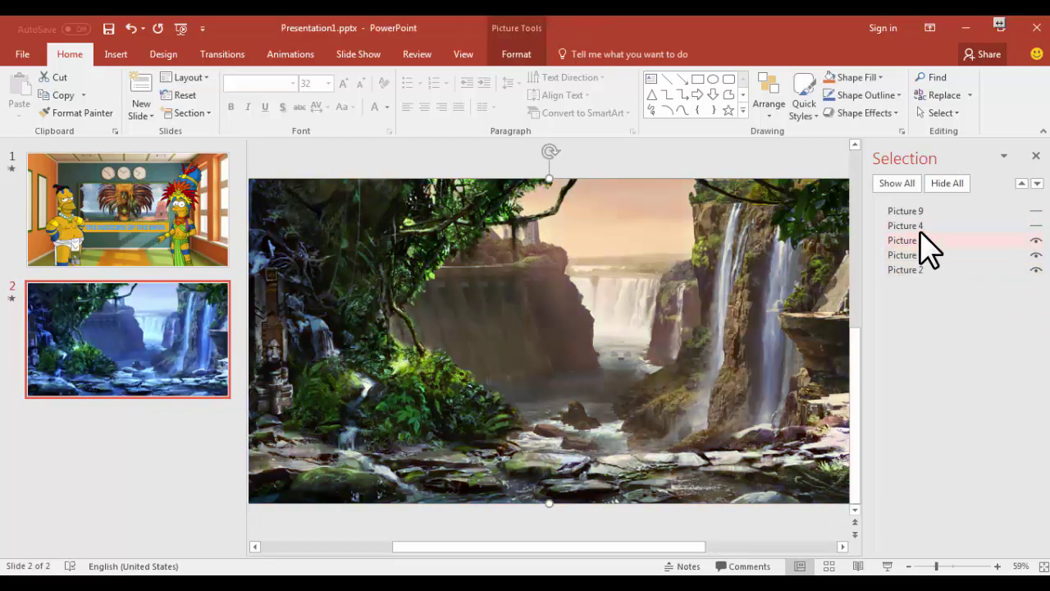
pyautogui.click(926, 228)
pyautogui.click(926, 214)
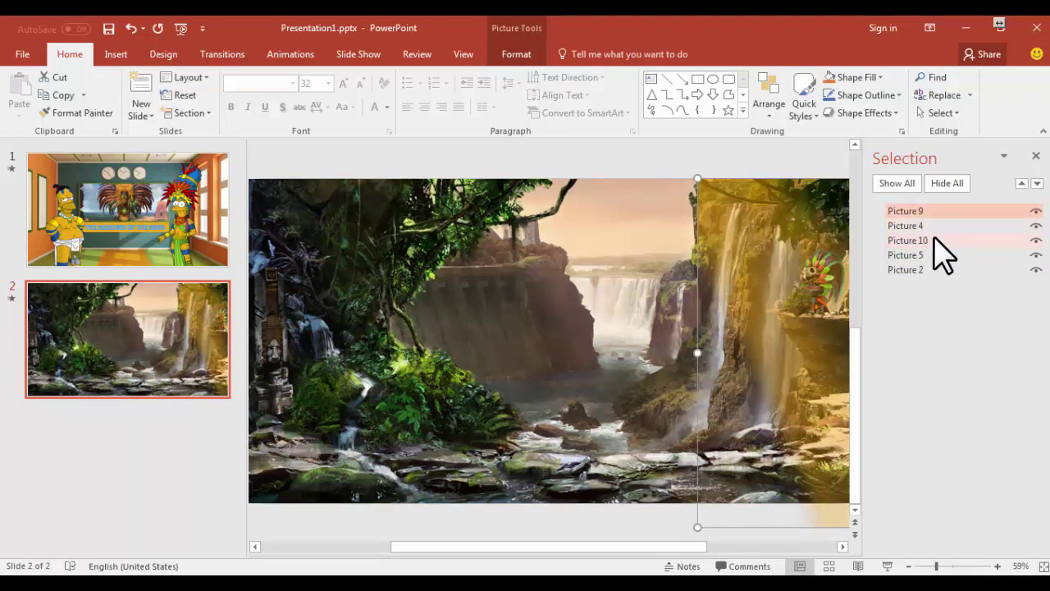
# Hide all five pictures on slide 2 one by one, from Picture 9 down to Picture 2.
pyautogui.click(1036, 211)
pyautogui.click(1036, 226)
pyautogui.click(1036, 241)
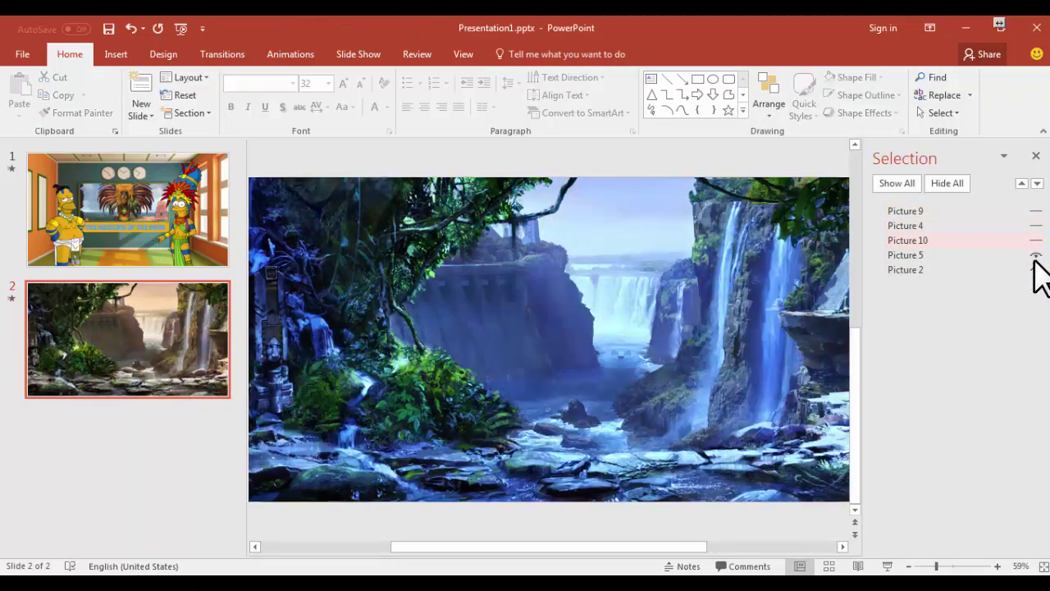
pyautogui.click(1036, 255)
pyautogui.click(1035, 270)
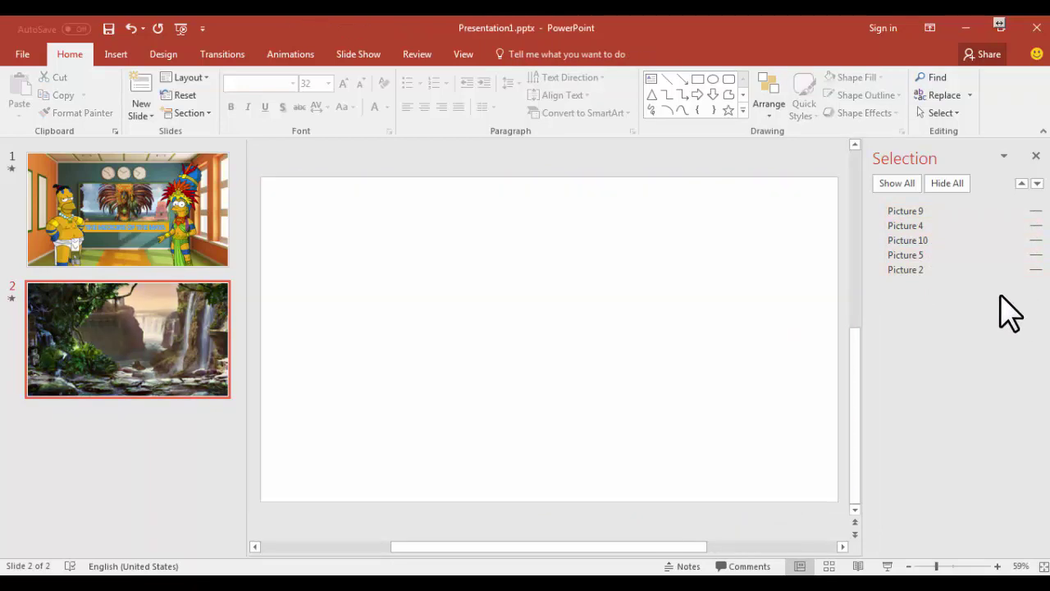
# Show Picture 2 and then the blue-toned Picture 5 above it, and hide Picture 5 again.
pyautogui.click(911, 270)
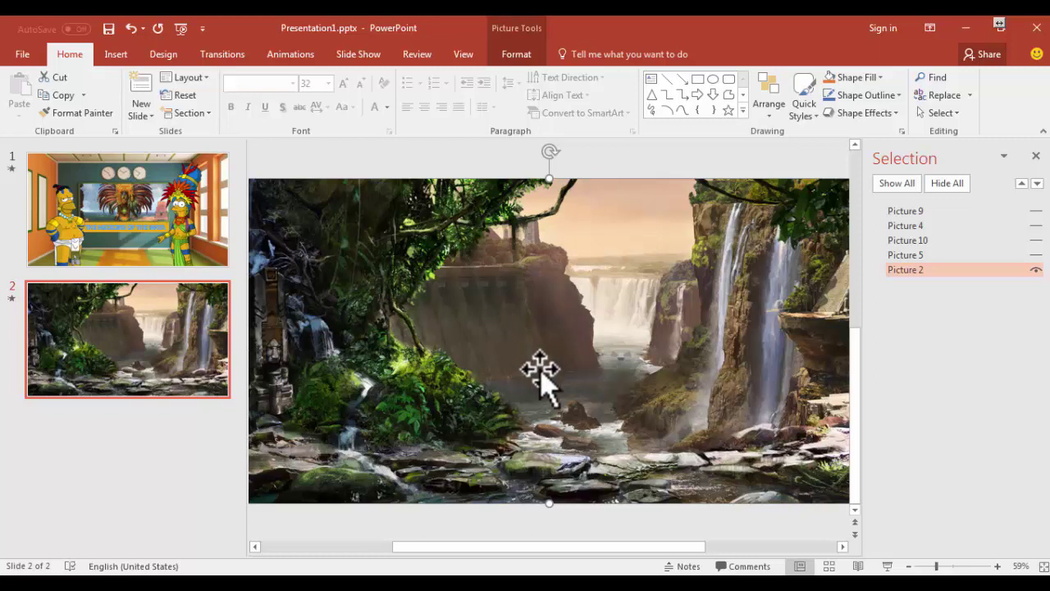
pyautogui.click(911, 255)
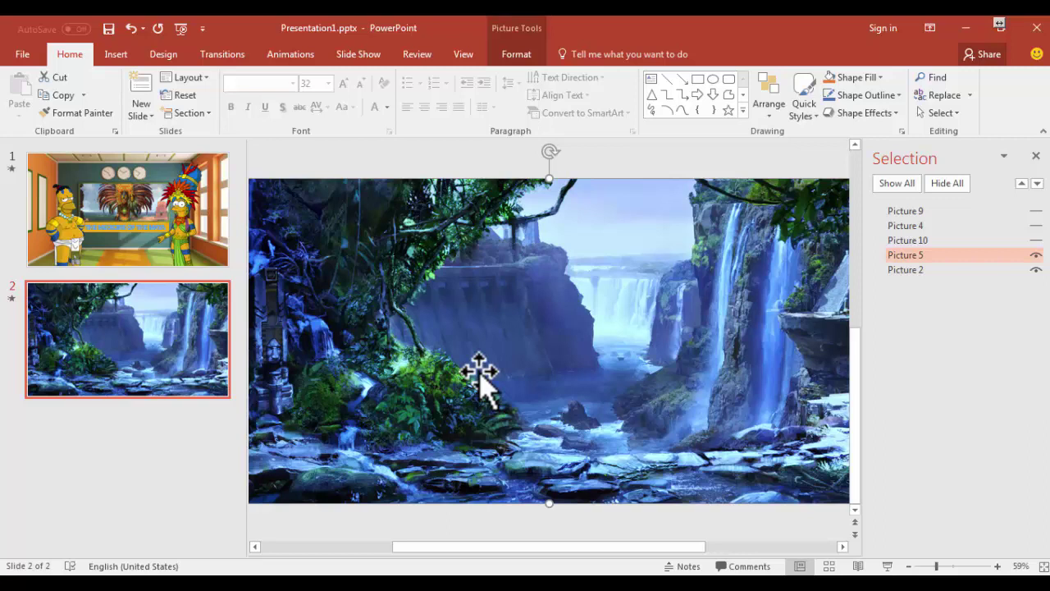
pyautogui.click(1036, 255)
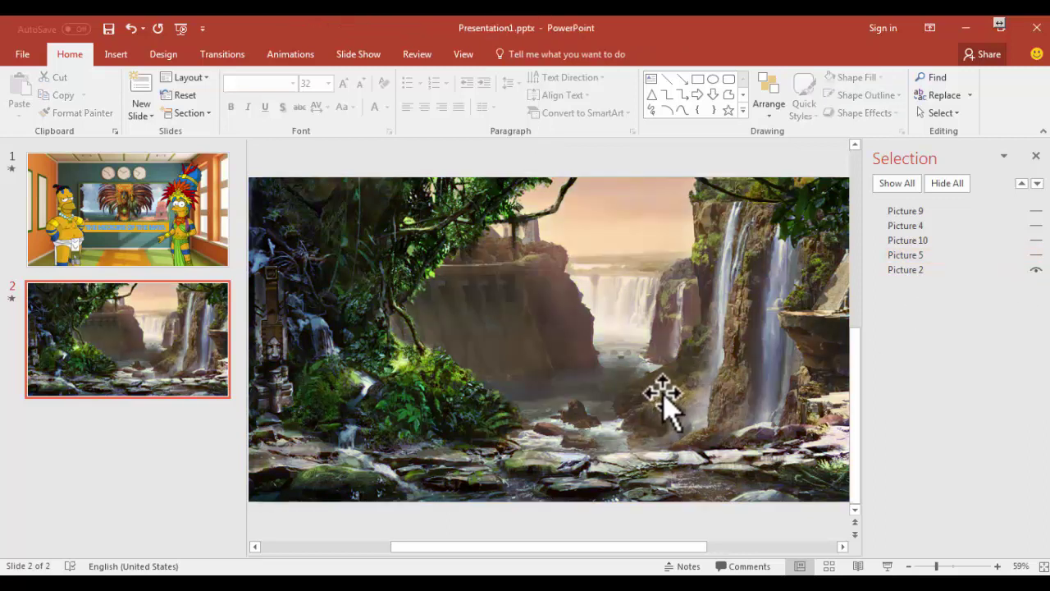
# Try a cool color temperature of 2,747 and a warm one on Picture 2, and restore it to 6,500.
pyautogui.click(519, 378)
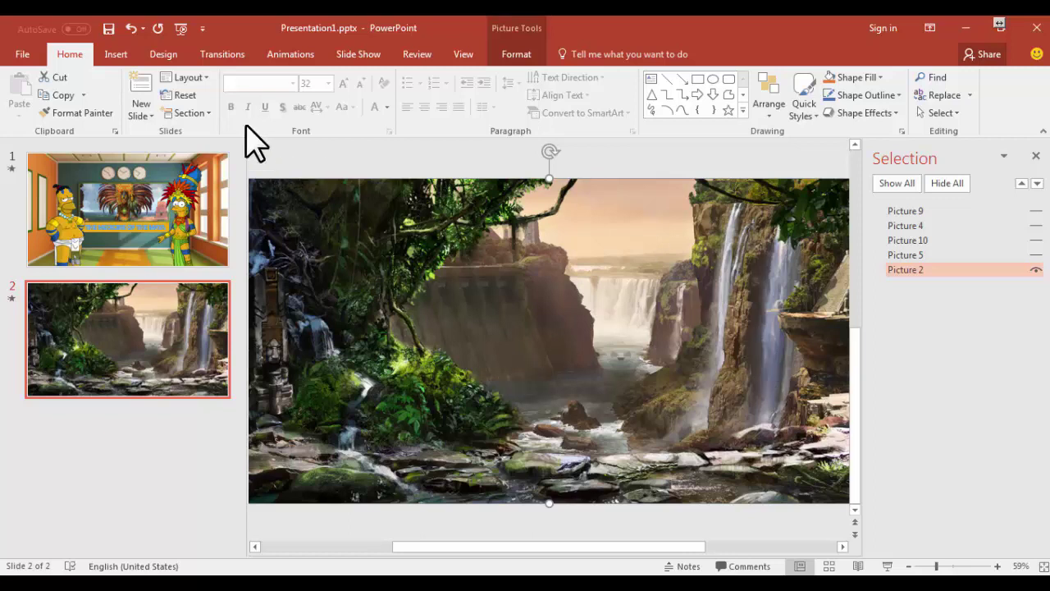
pyautogui.click(530, 59)
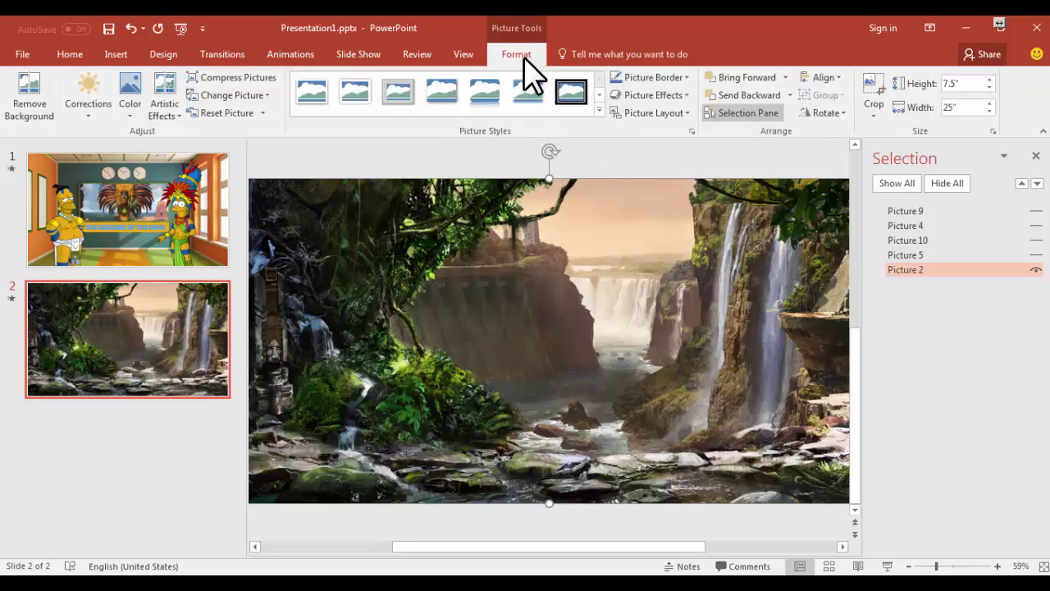
pyautogui.click(129, 103)
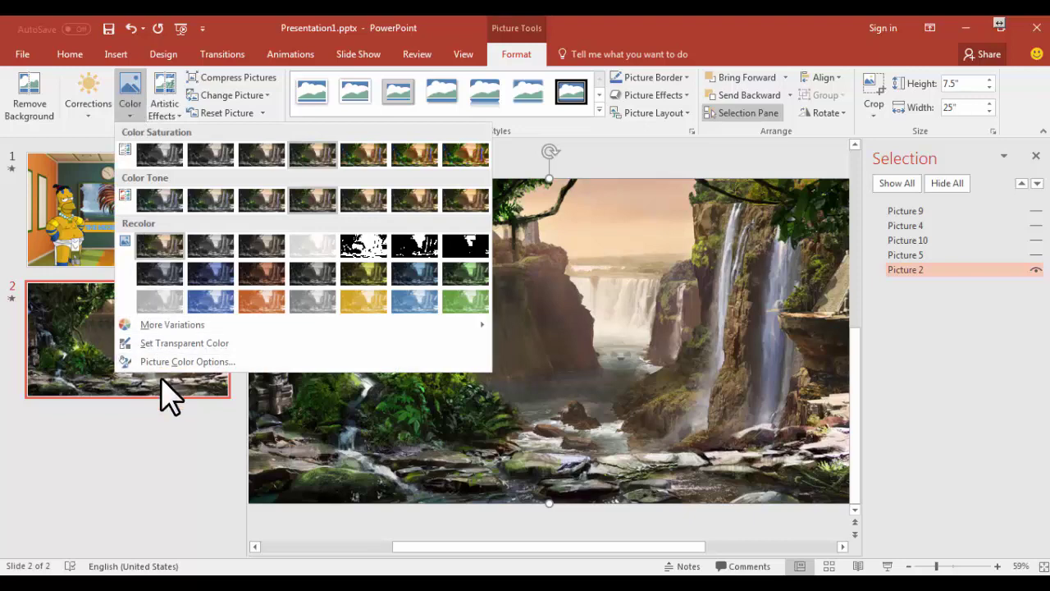
pyautogui.click(176, 362)
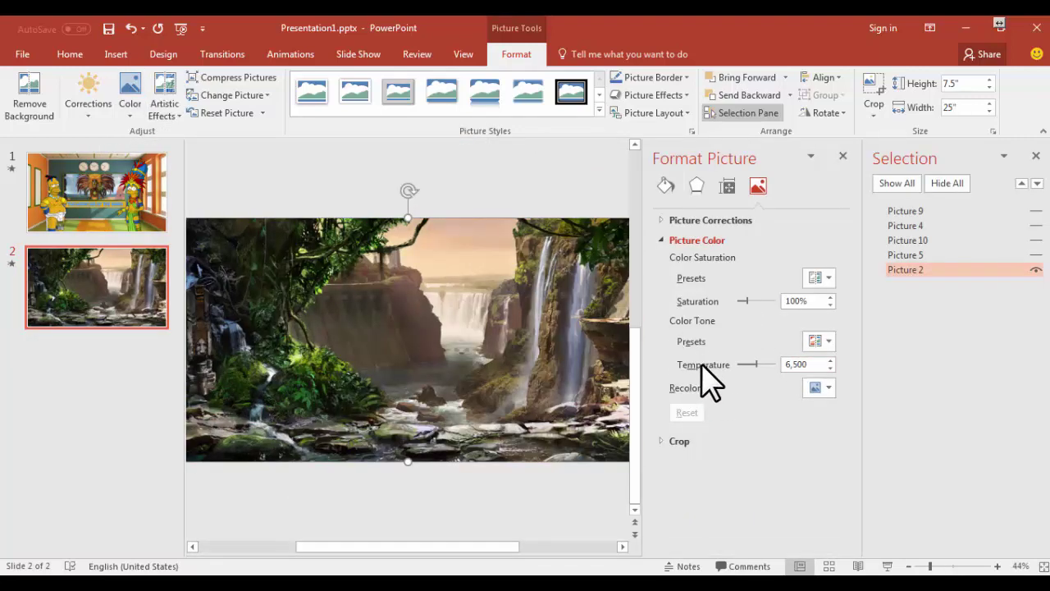
pyautogui.moveTo(755, 365); pyautogui.dragTo(741, 365)
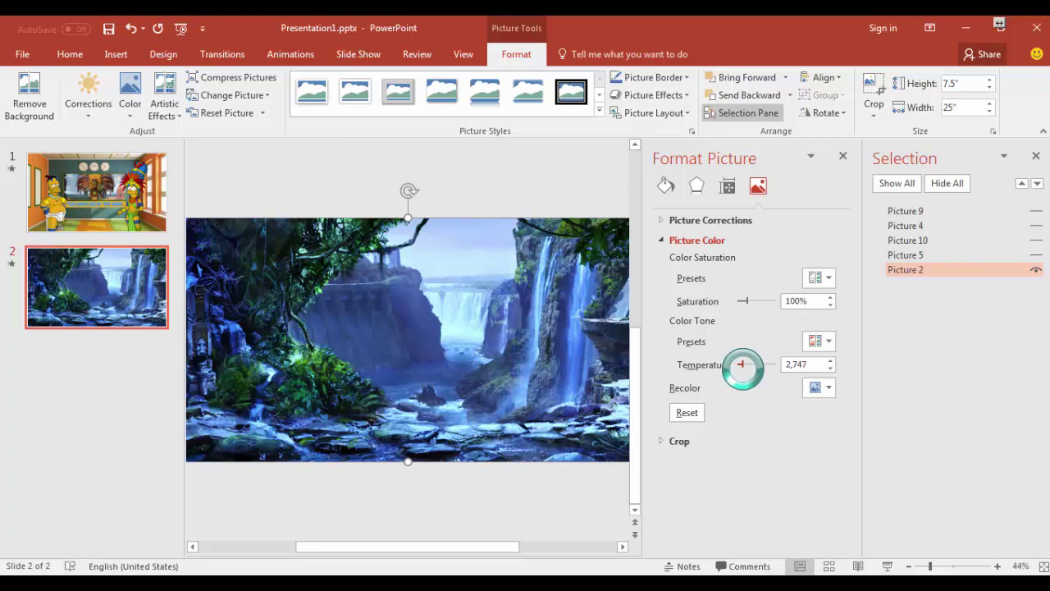
pyautogui.moveTo(741, 364); pyautogui.dragTo(772, 366)
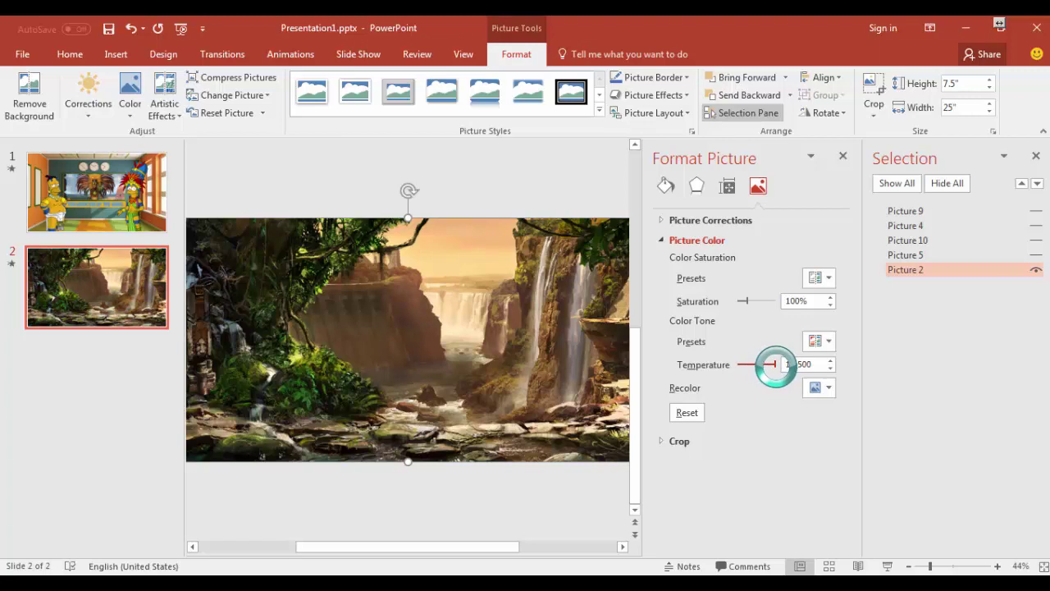
pyautogui.moveTo(775, 366); pyautogui.dragTo(743, 368)
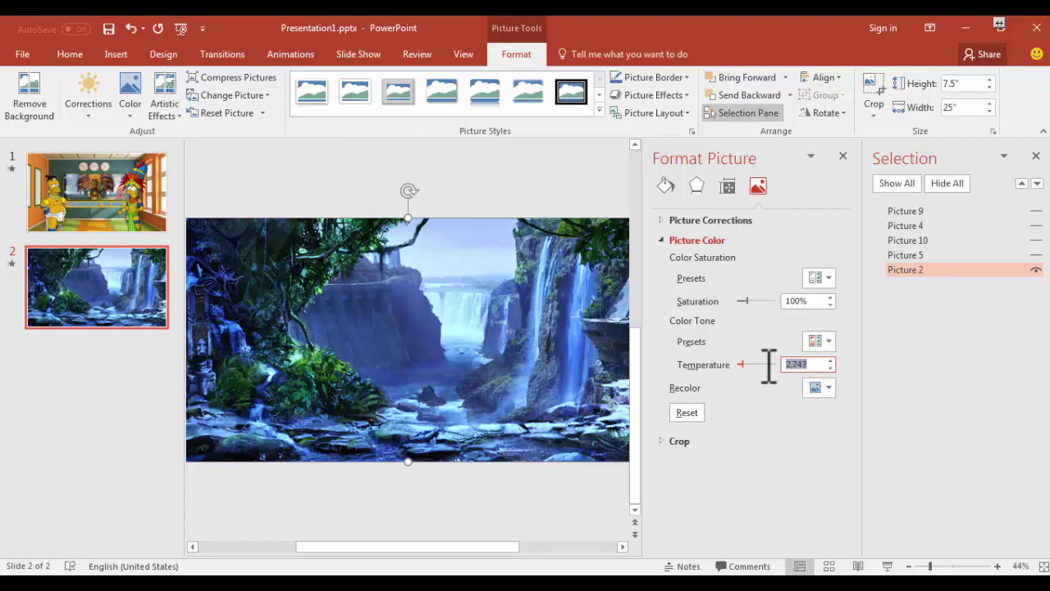
pyautogui.press('Return')
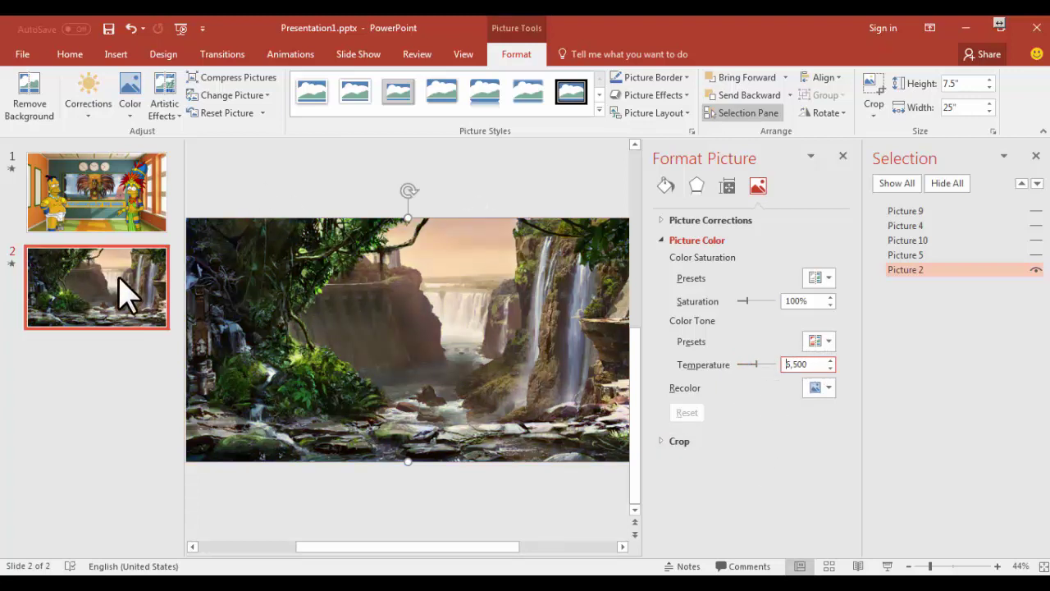
pyautogui.click(844, 156)
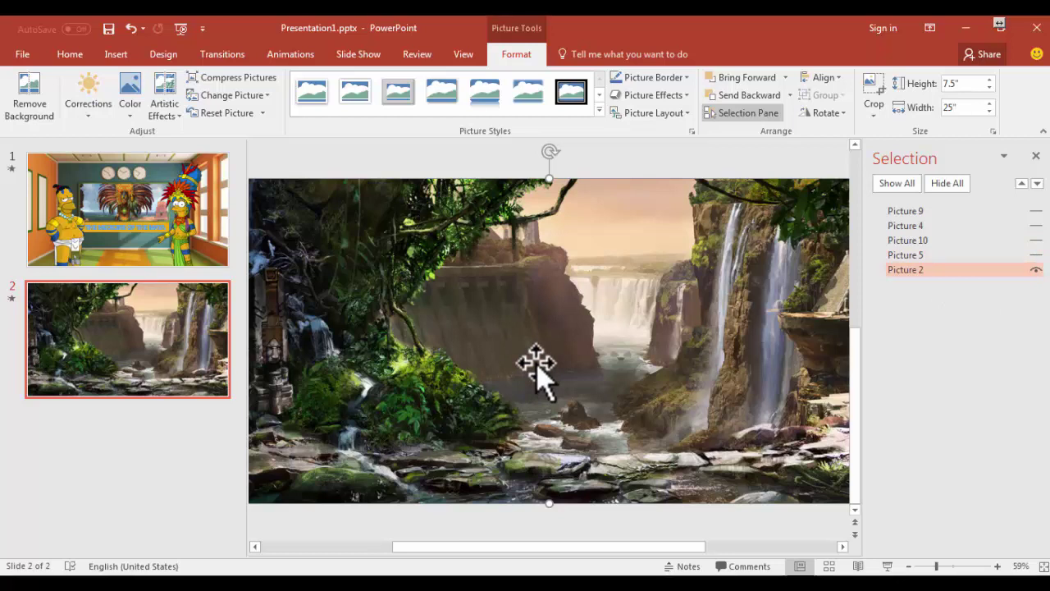
# Show Picture 5 and Picture 10 on slide 2, checking the animation settings of each.
pyautogui.click(1035, 255)
pyautogui.click(497, 348)
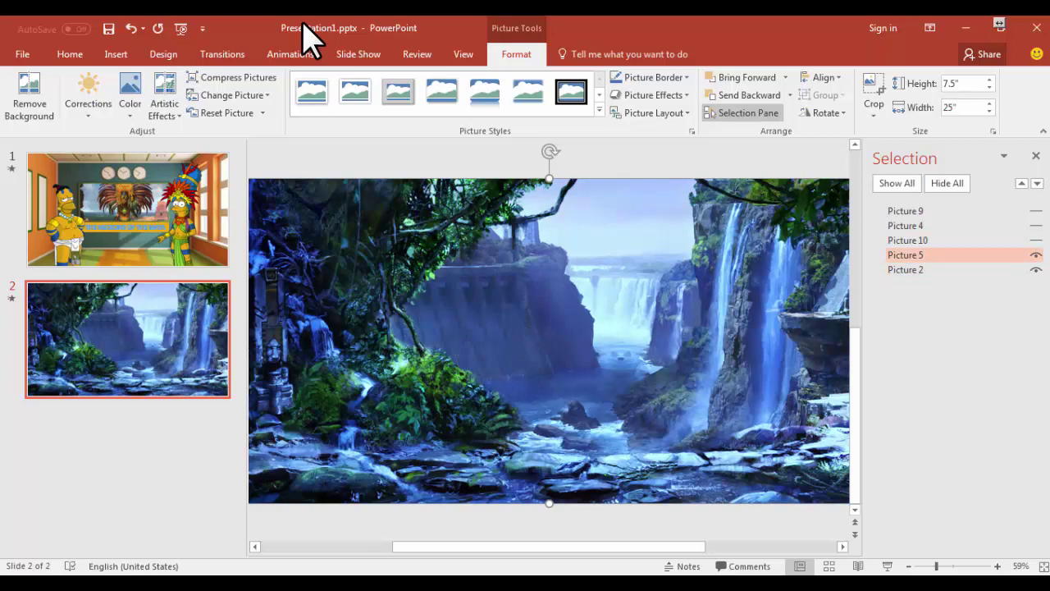
pyautogui.click(290, 54)
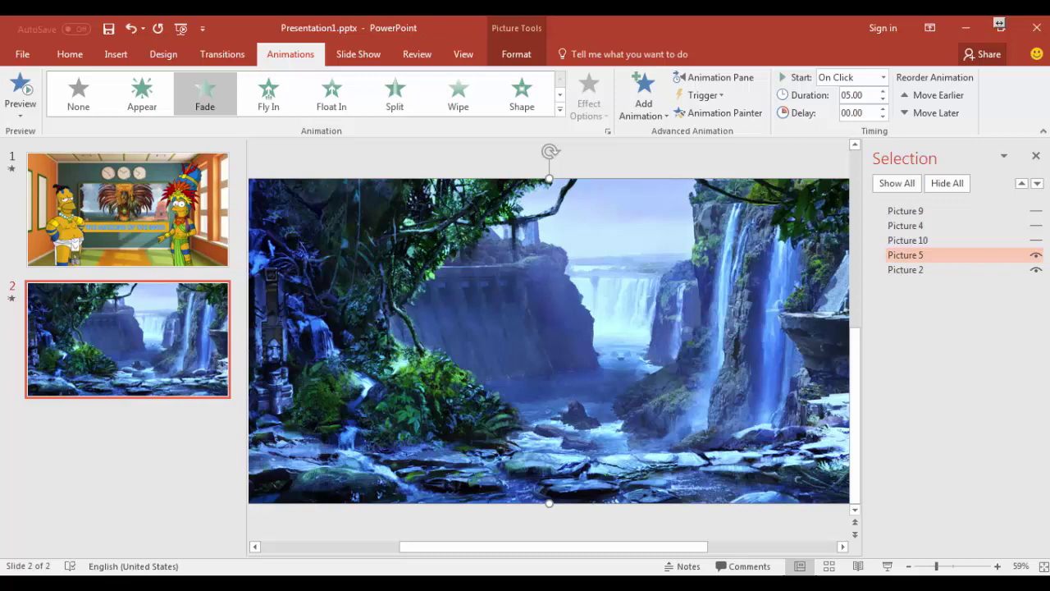
pyautogui.click(1036, 241)
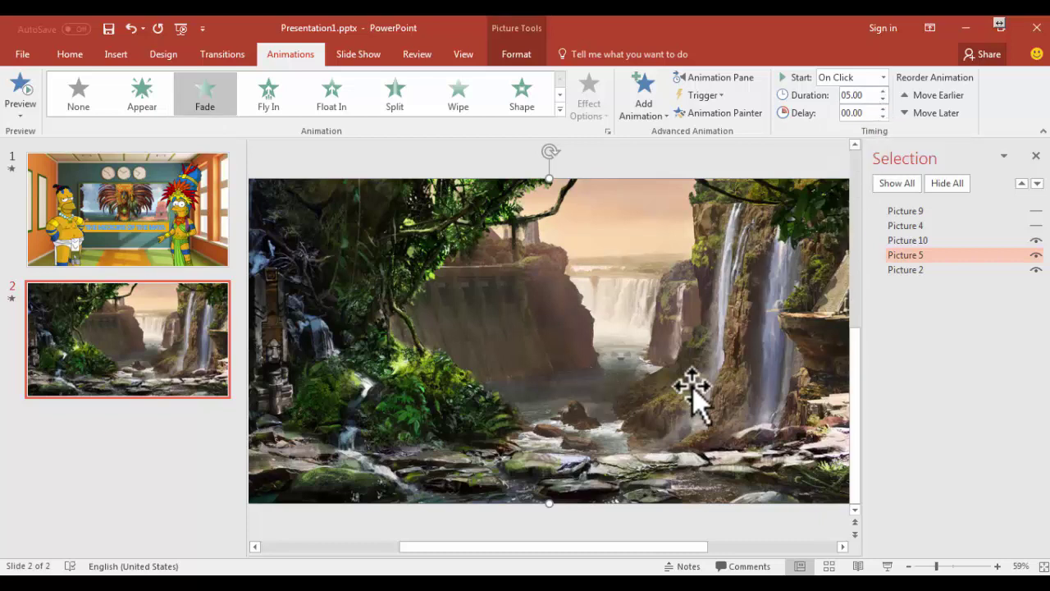
pyautogui.click(960, 239)
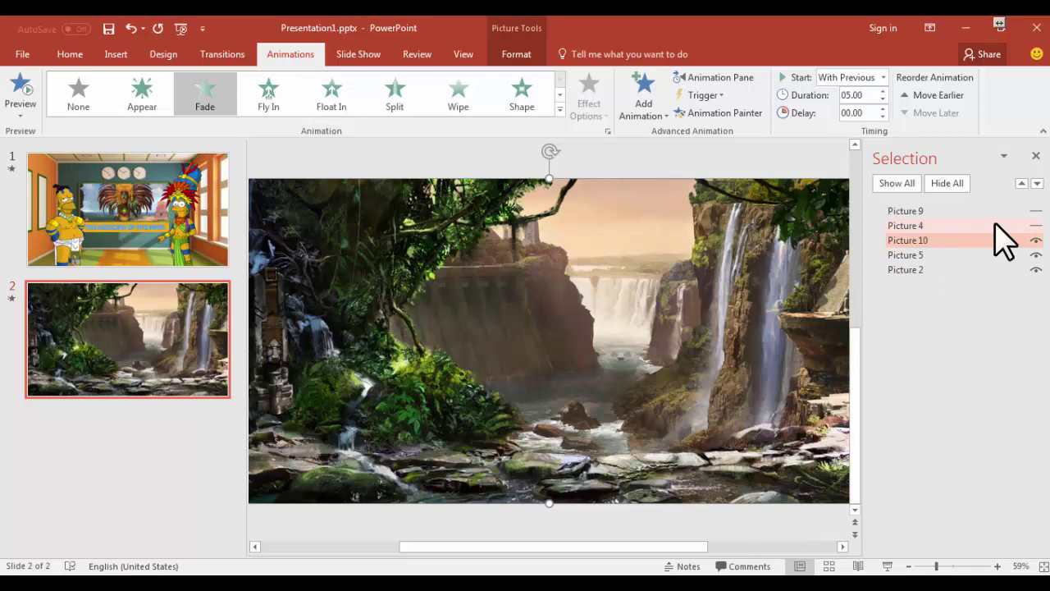
# Show Picture 4, check its animation settings, and show Picture 9 as well.
pyautogui.click(1035, 226)
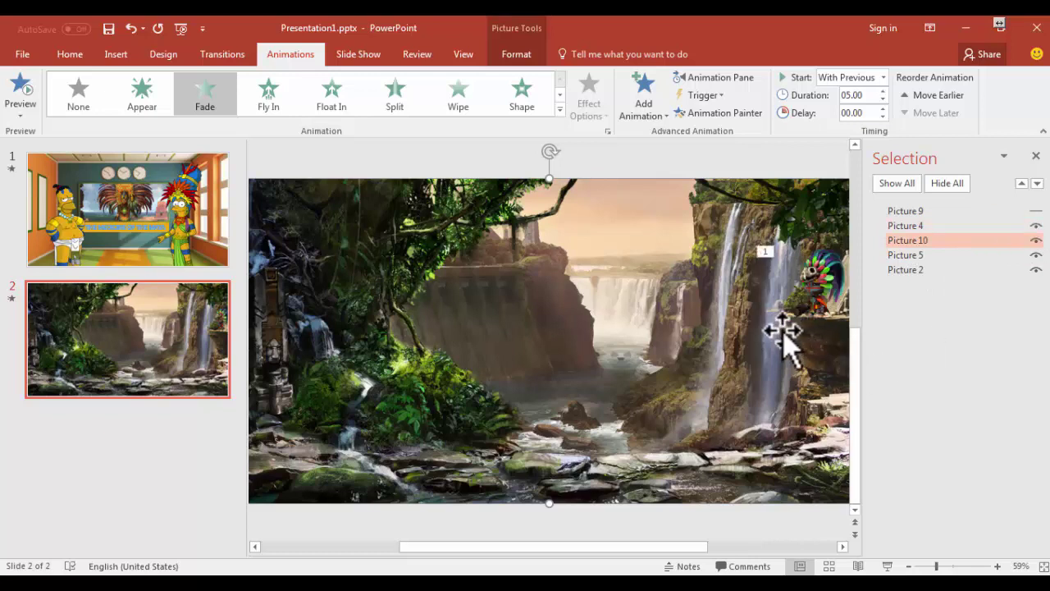
pyautogui.click(821, 291)
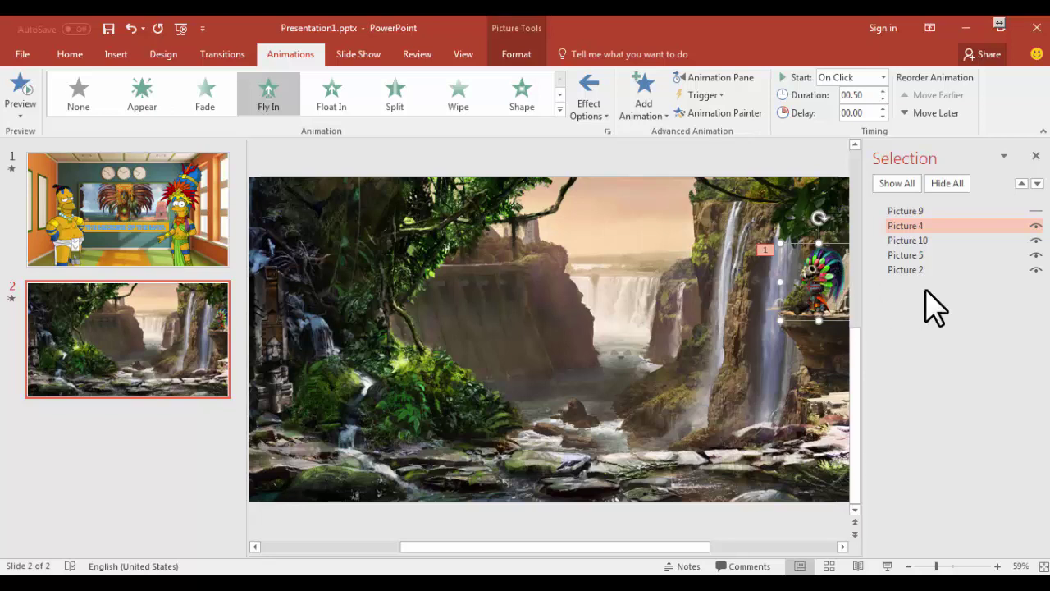
pyautogui.click(1035, 211)
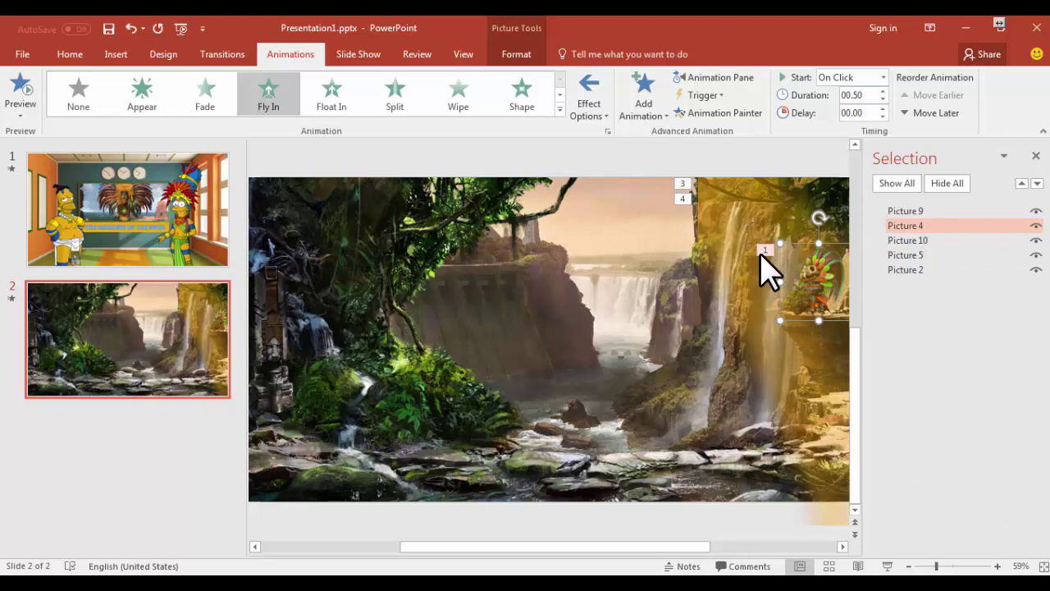
pyautogui.press('Escape')
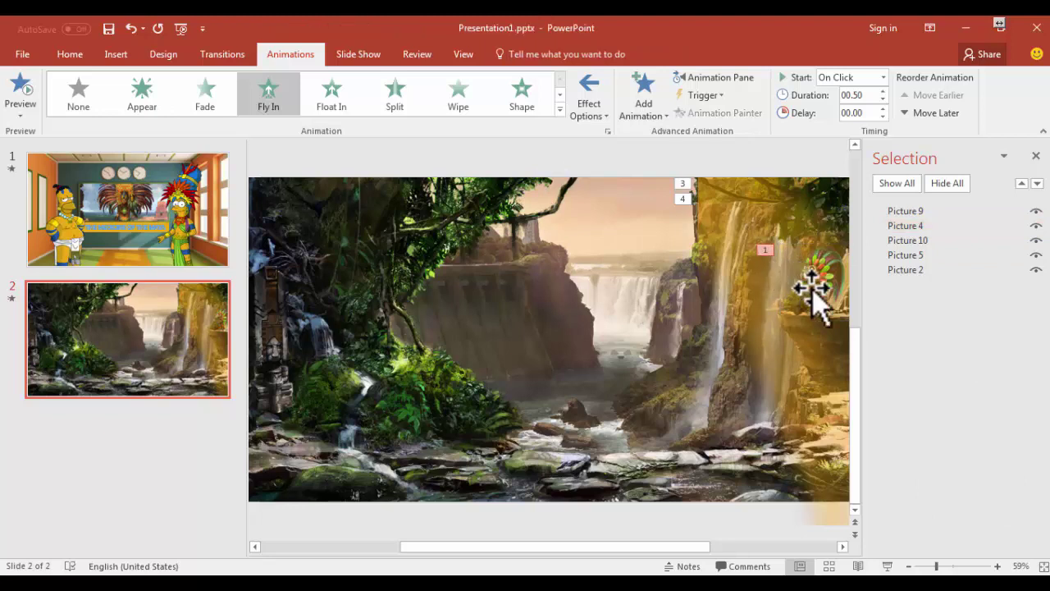
# Hide Picture 10 and Picture 5, and show Picture 5 again.
pyautogui.click(1032, 256)
pyautogui.click(1036, 240)
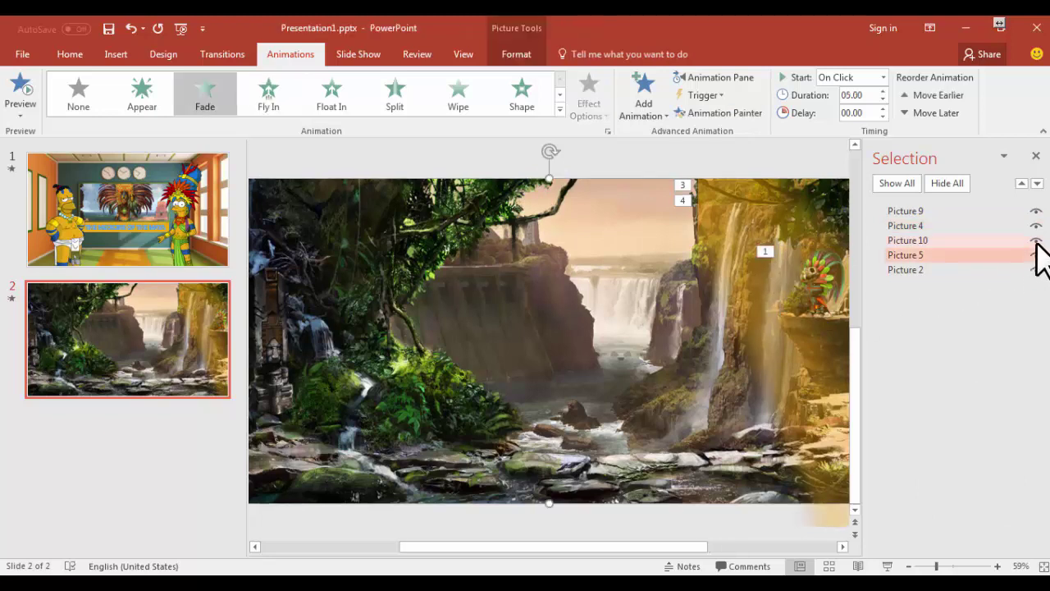
pyautogui.click(1036, 256)
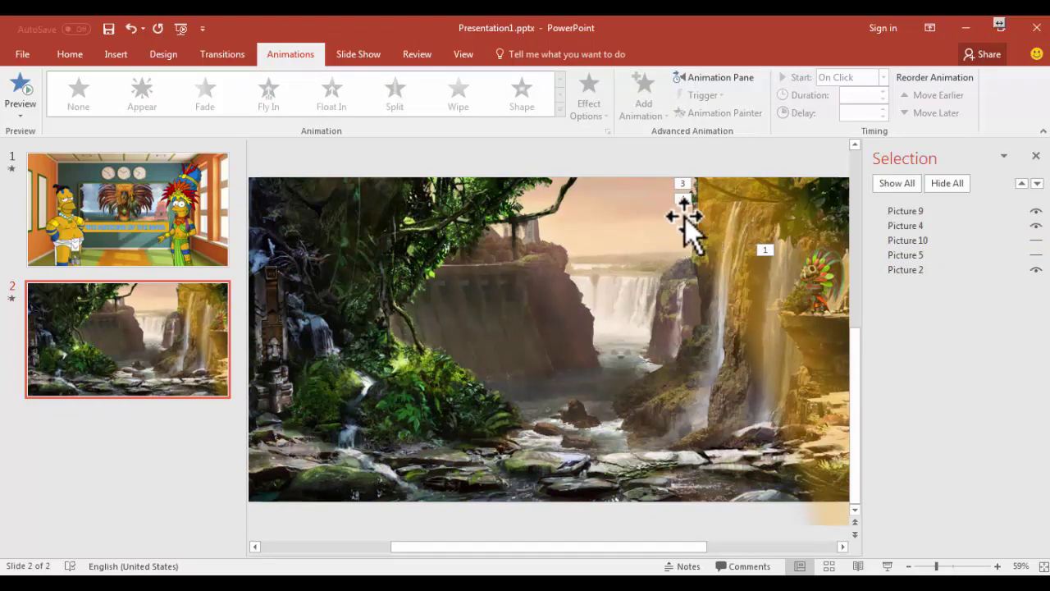
pyautogui.click(1035, 255)
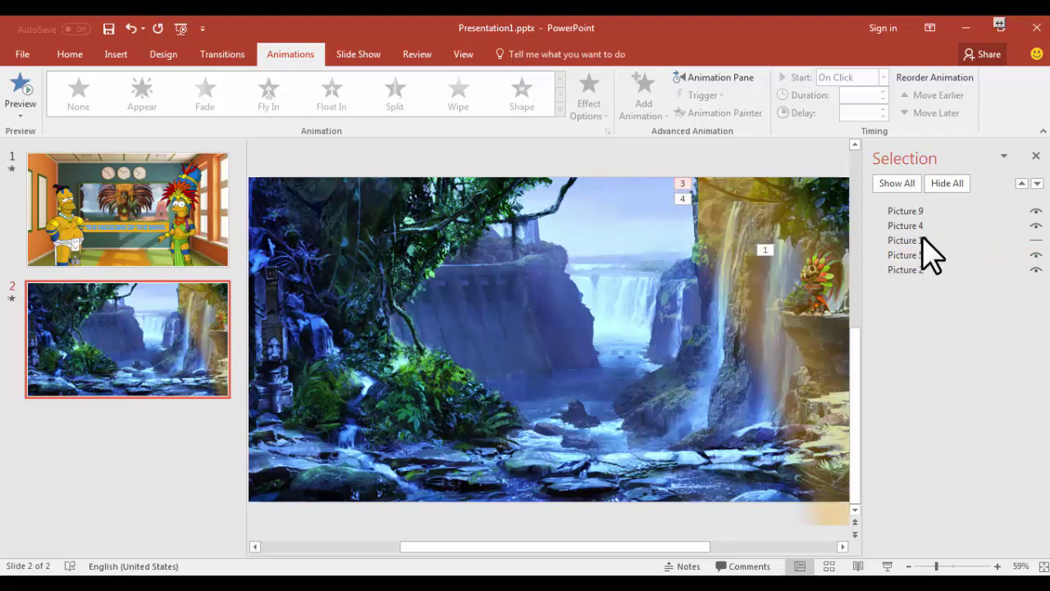
# Check the settings of animations 3 and 4 on slide 2, and show and select Picture 10.
pyautogui.click(683, 183)
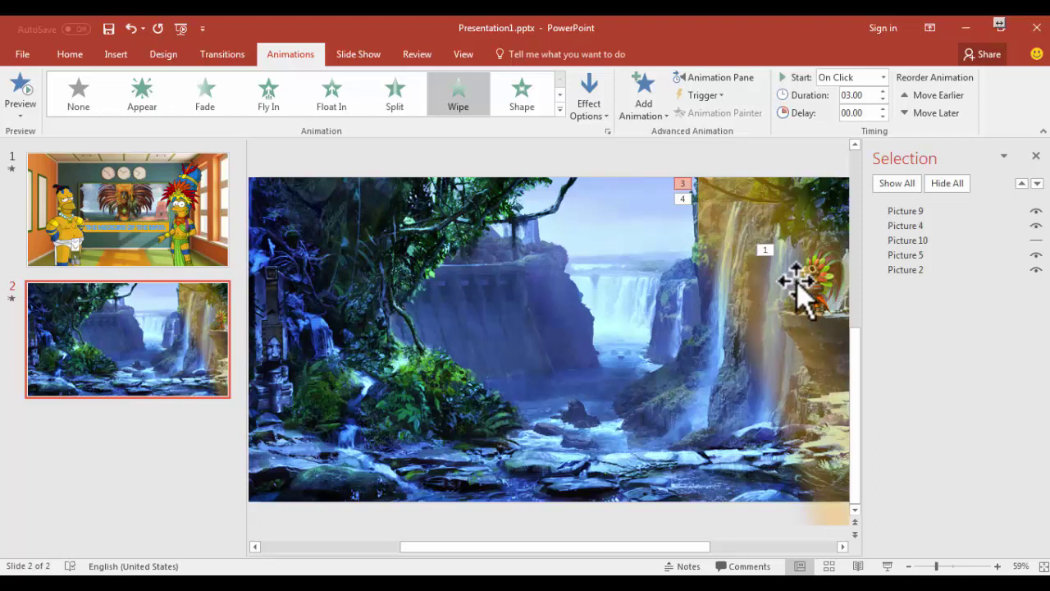
pyautogui.click(683, 199)
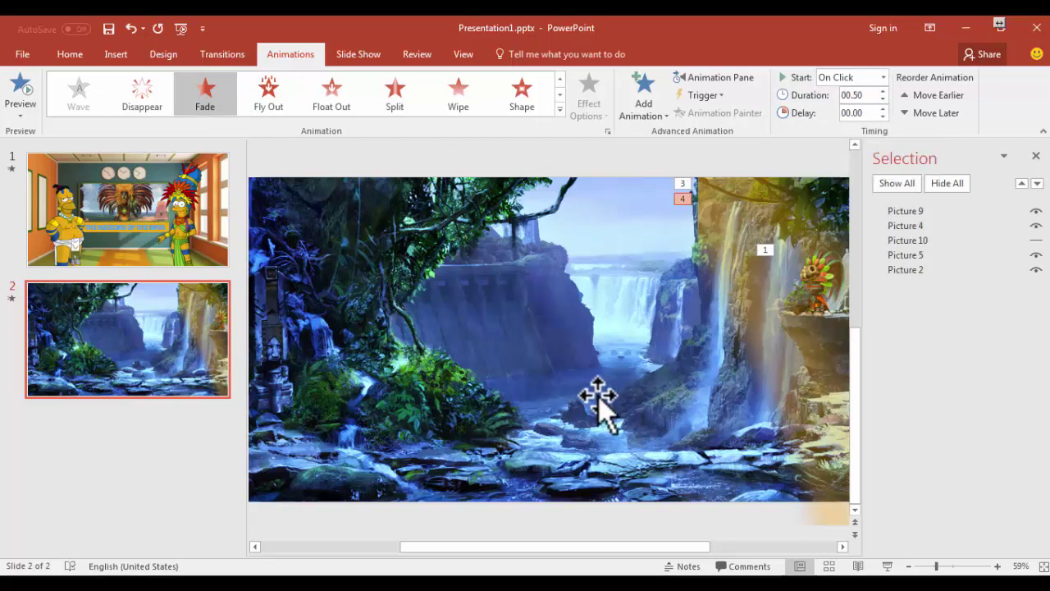
pyautogui.click(1036, 241)
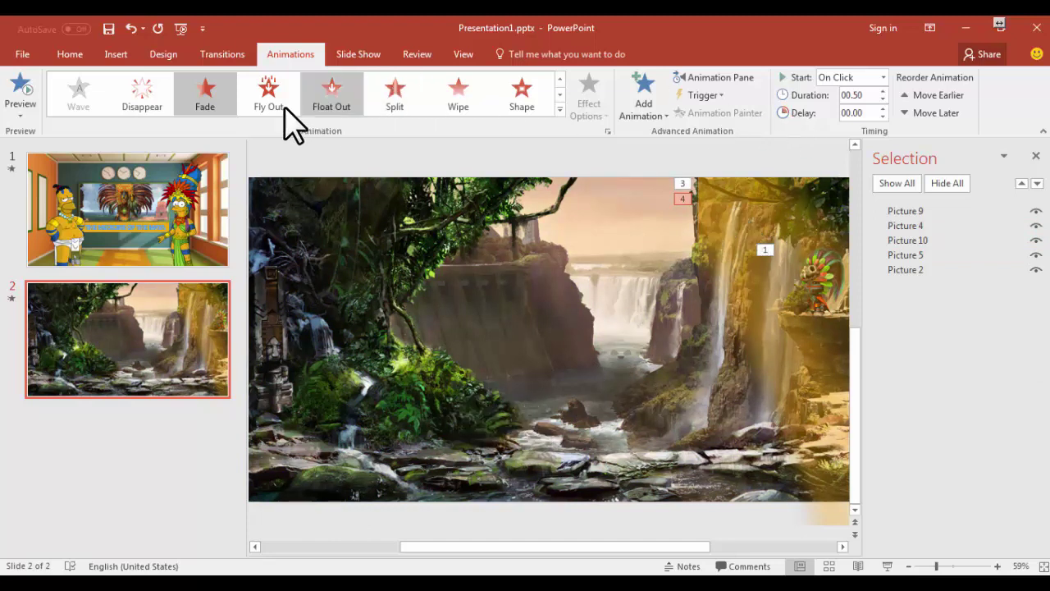
pyautogui.click(580, 278)
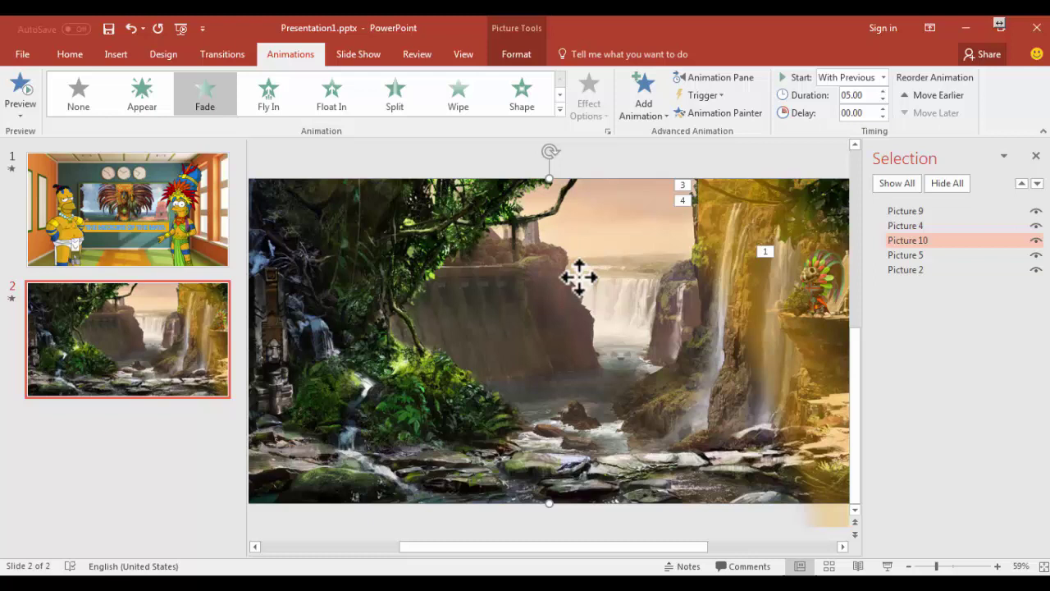